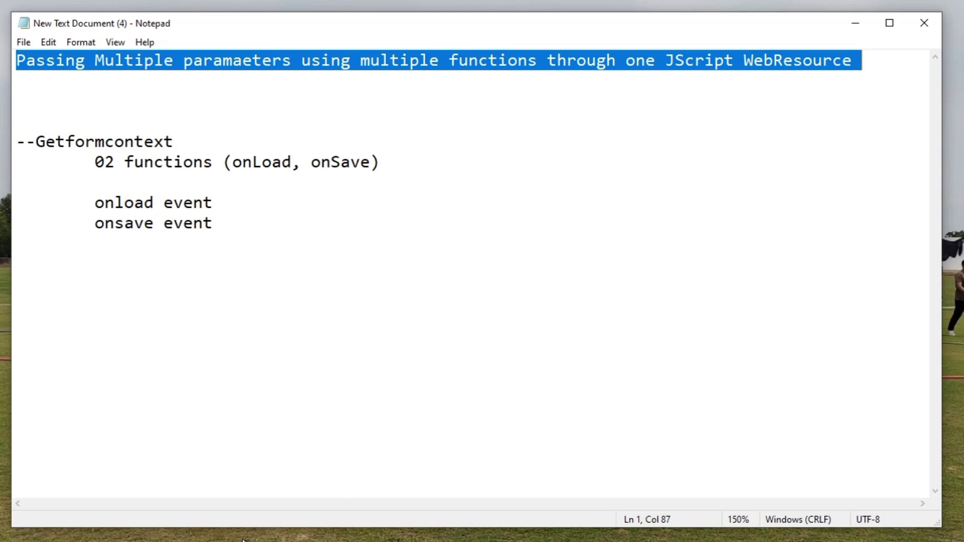
# - Delete the extra 'a' so the Notepad heading reads 'parameters'
pyautogui.click(248, 61)
pyautogui.press('BackSpace')
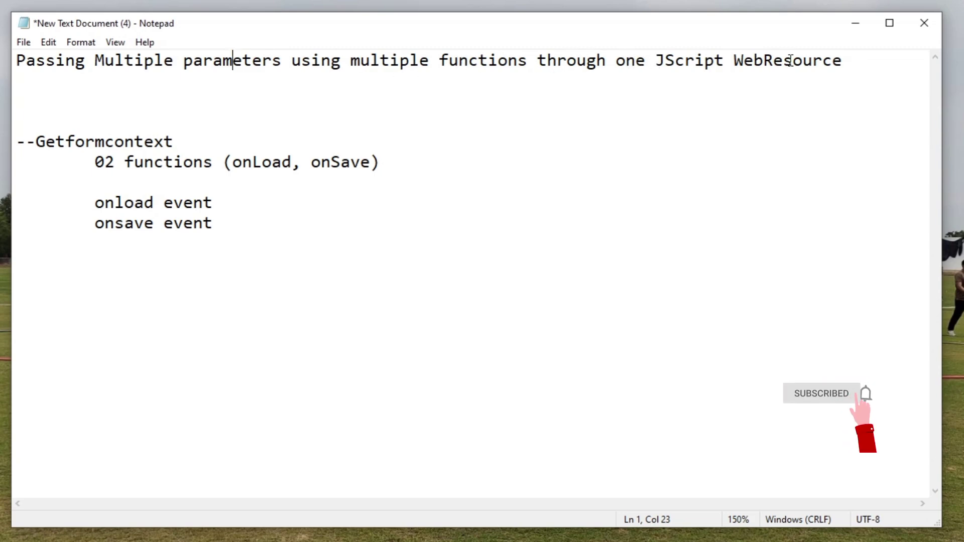
pyautogui.click(738, 101)
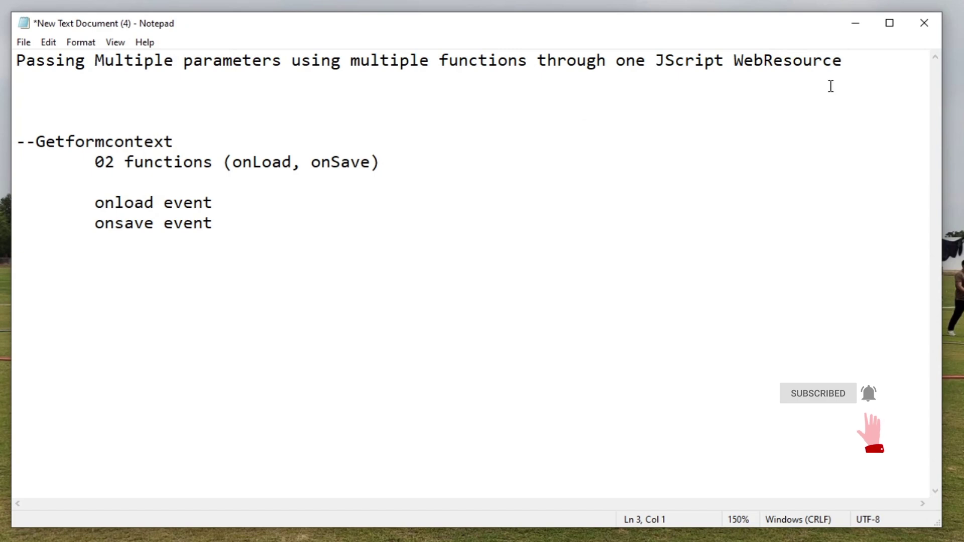
# - Select Getformcontext, the 02 functions line, onLoad and onSave in turn to review the outline
pyautogui.click(190, 144)
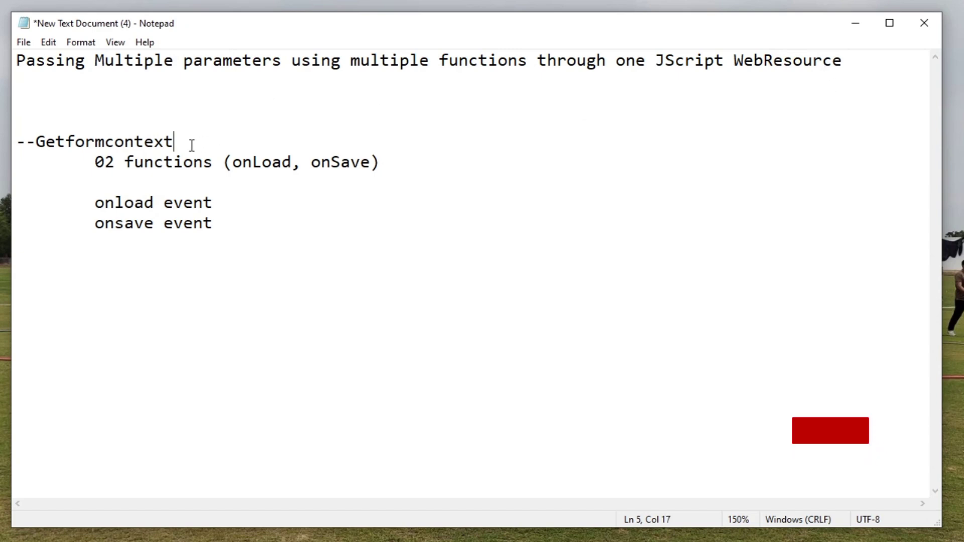
pyautogui.moveTo(185, 143); pyautogui.dragTo(39, 146)
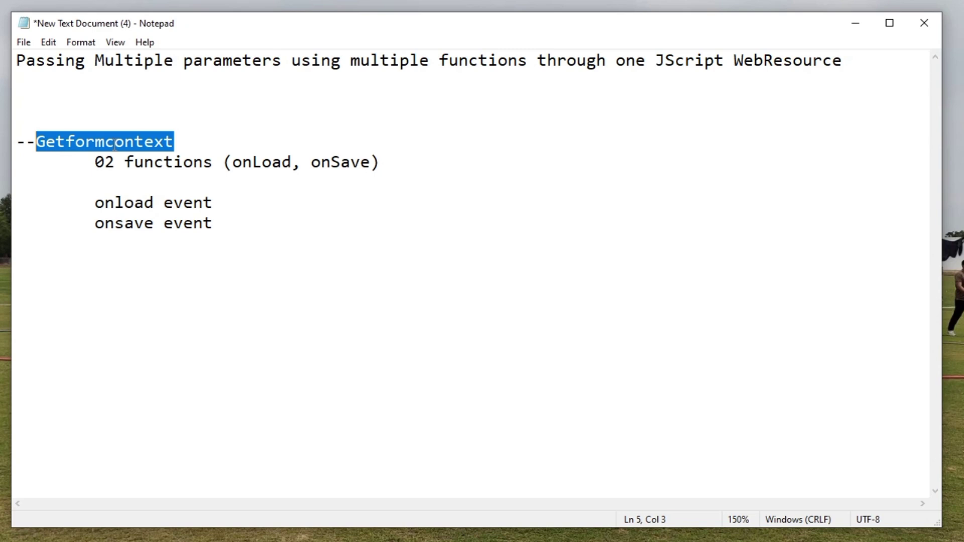
pyautogui.click(220, 123)
pyautogui.moveTo(94, 161); pyautogui.dragTo(384, 166)
pyautogui.click(366, 196)
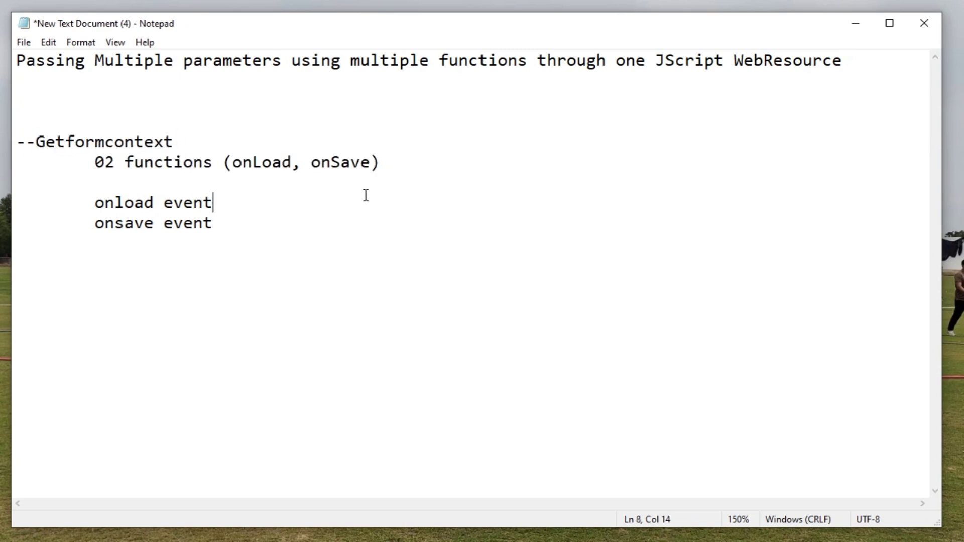
pyautogui.moveTo(295, 170); pyautogui.dragTo(235, 162)
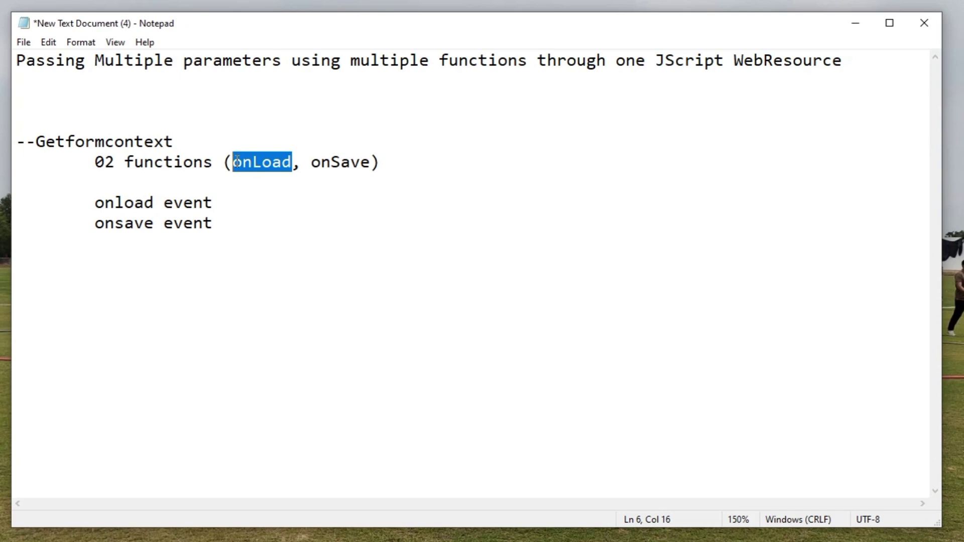
pyautogui.click(340, 191)
pyautogui.moveTo(372, 163); pyautogui.dragTo(313, 168)
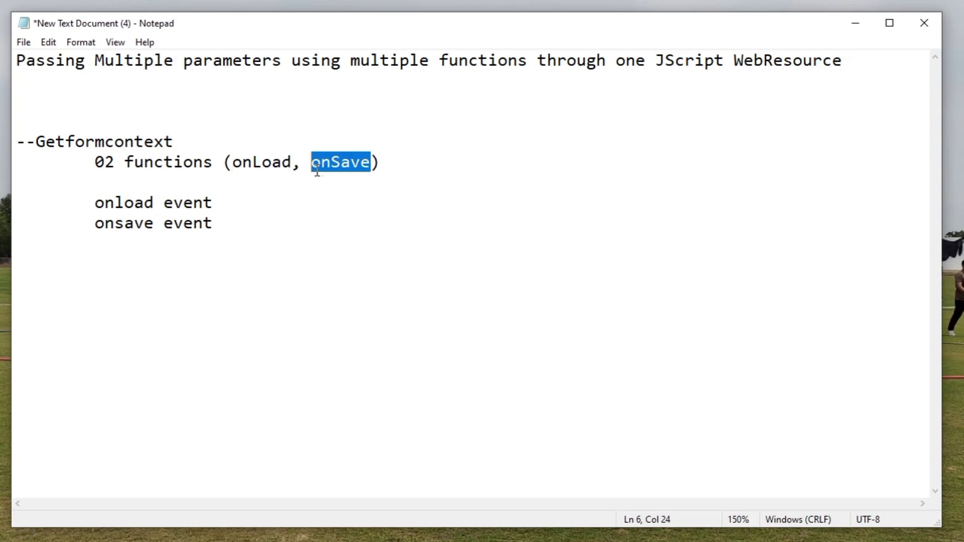
pyautogui.click(332, 191)
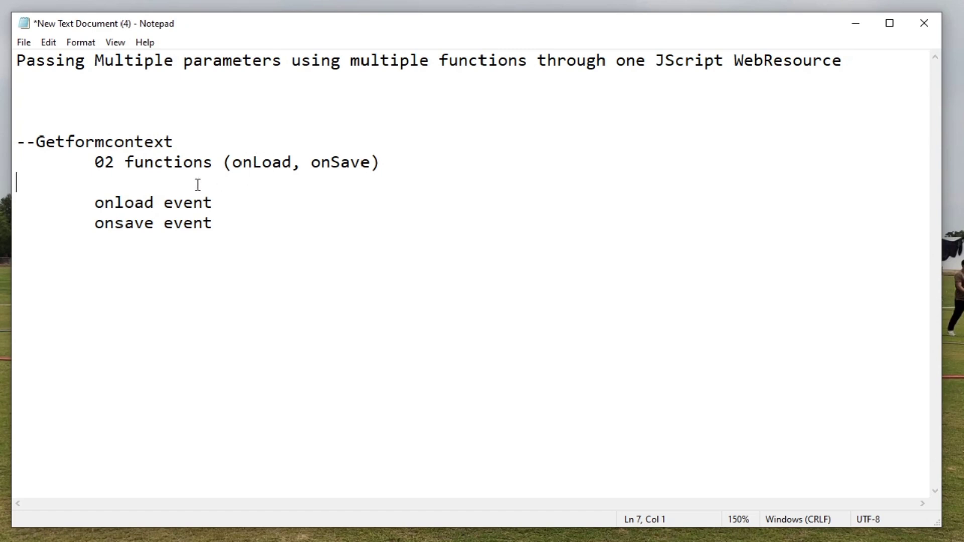
# - Select the onload event line, onSave and the onsave event line to review them
pyautogui.moveTo(94, 203); pyautogui.dragTo(216, 202)
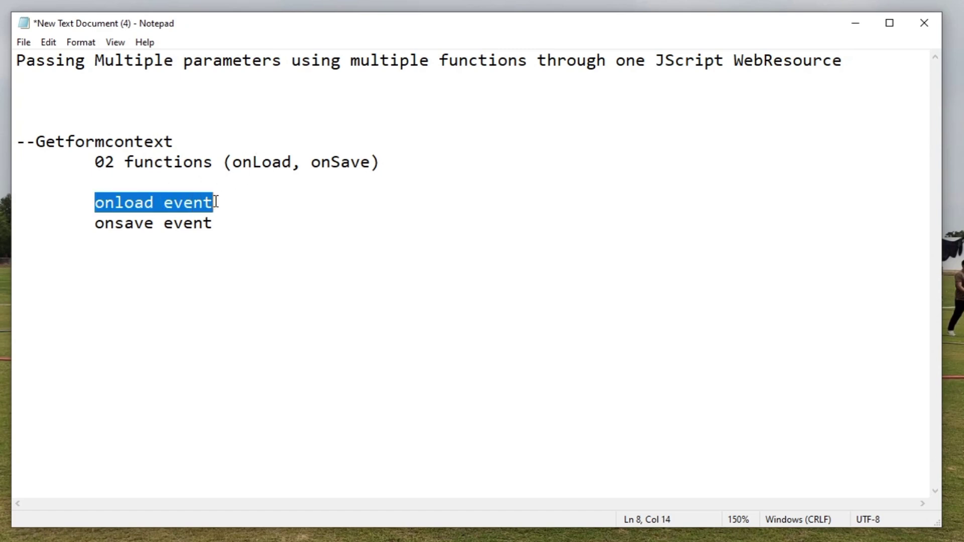
pyautogui.click(325, 227)
pyautogui.click(315, 167)
pyautogui.moveTo(314, 167); pyautogui.dragTo(374, 164)
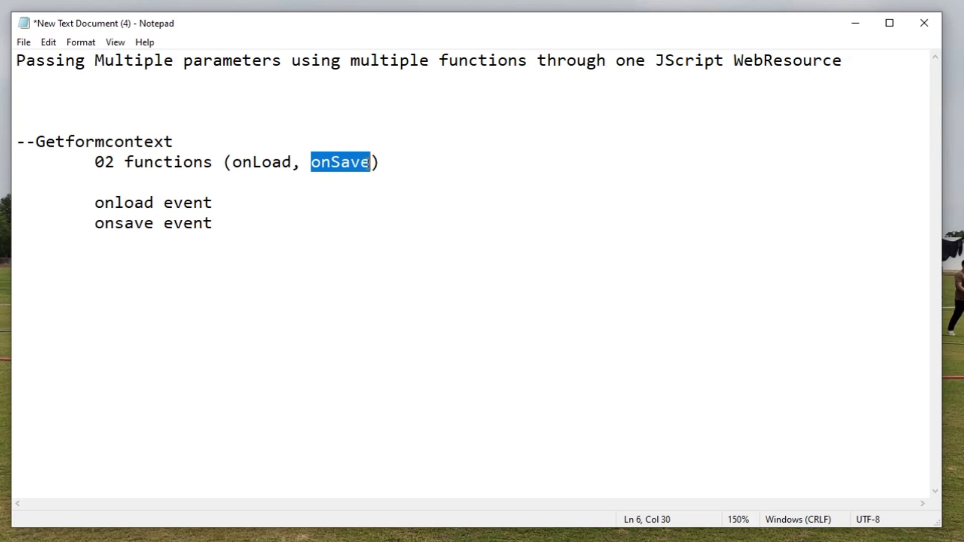
pyautogui.click(224, 224)
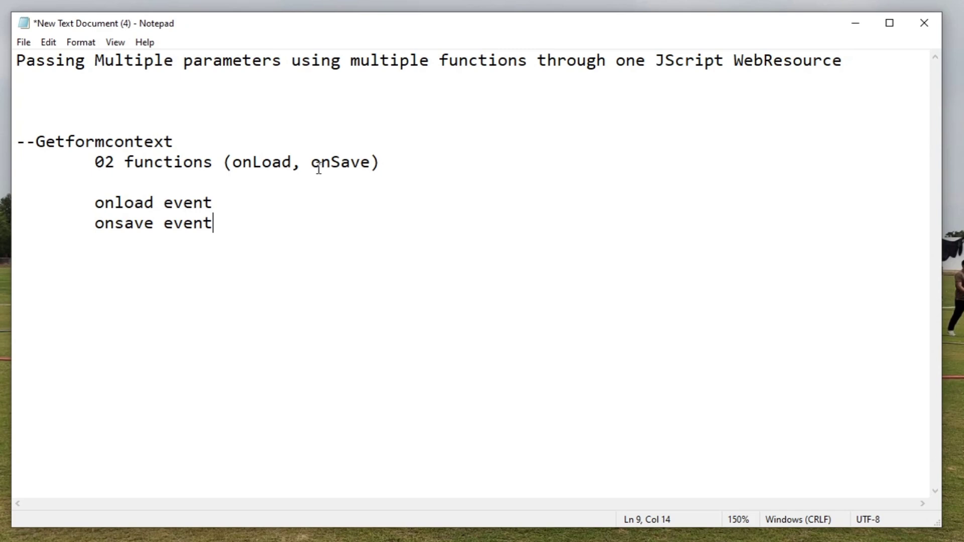
pyautogui.moveTo(95, 223); pyautogui.dragTo(222, 221)
pyautogui.click(250, 239)
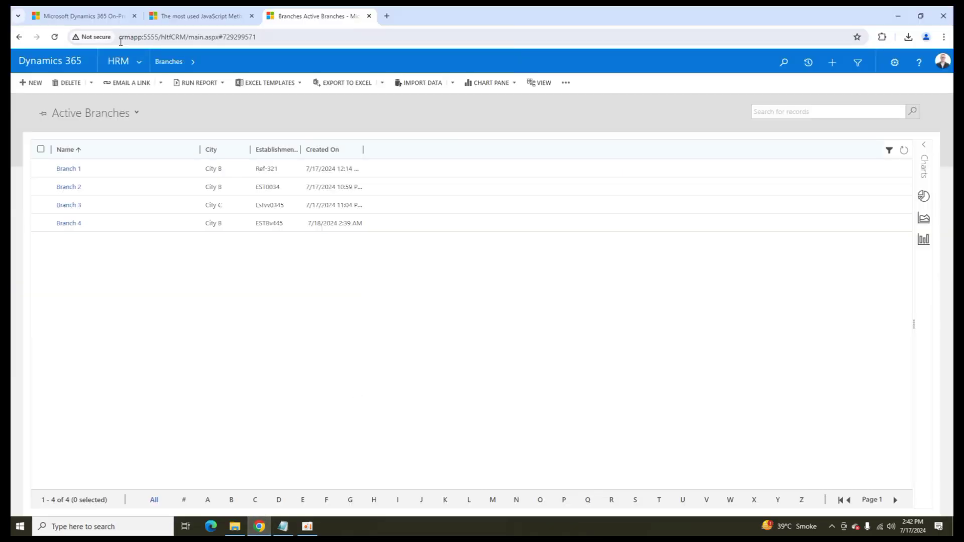
# - Open the Branches list, start a new branch record, then return to Active Branches
pyautogui.click(142, 58)
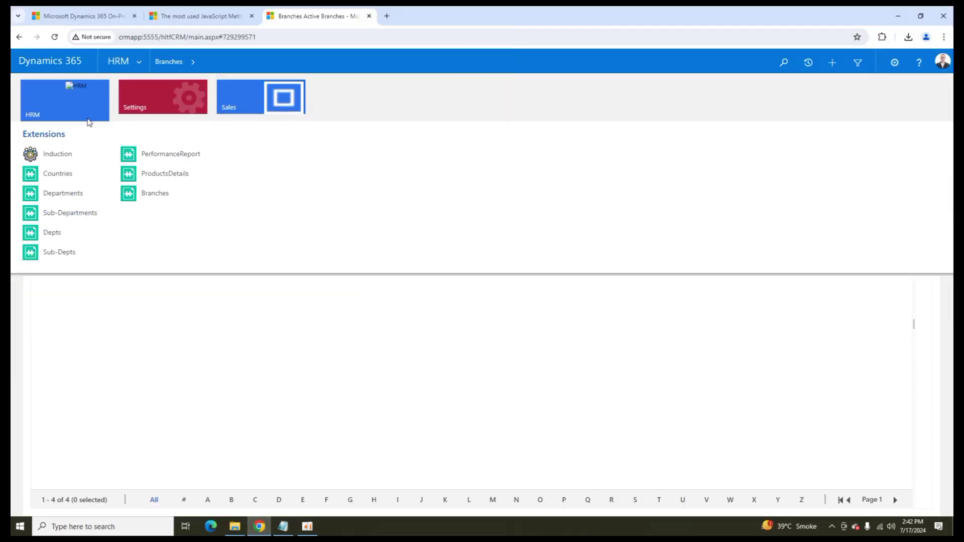
pyautogui.click(146, 194)
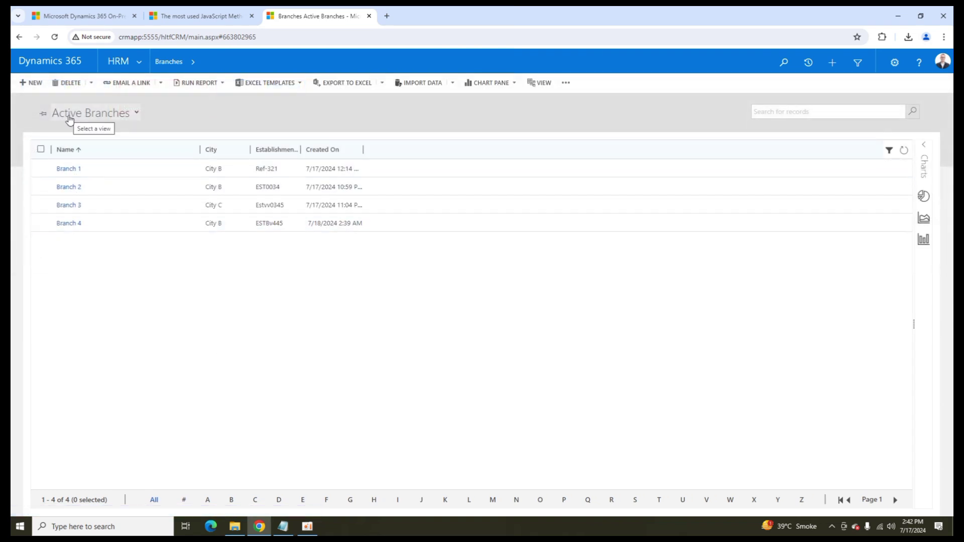
pyautogui.click(28, 85)
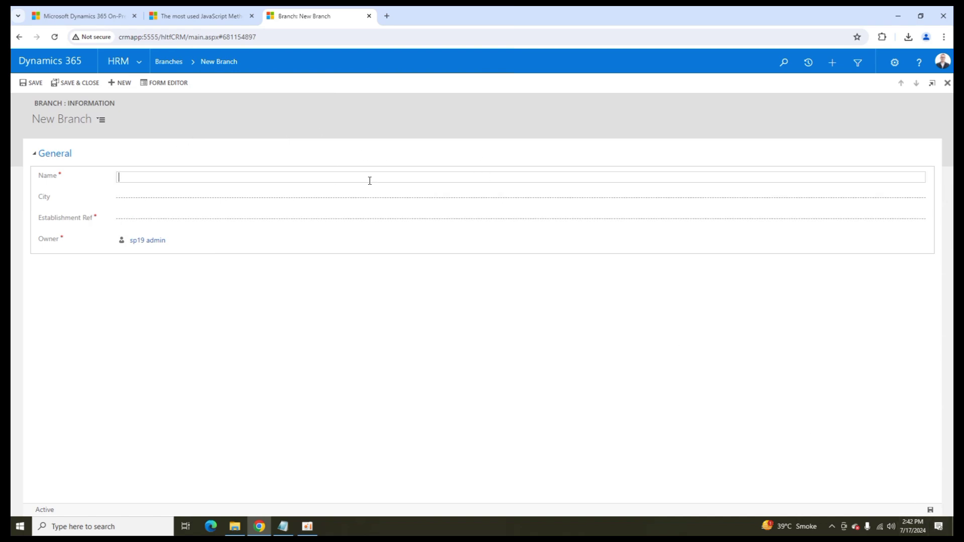
pyautogui.click(168, 61)
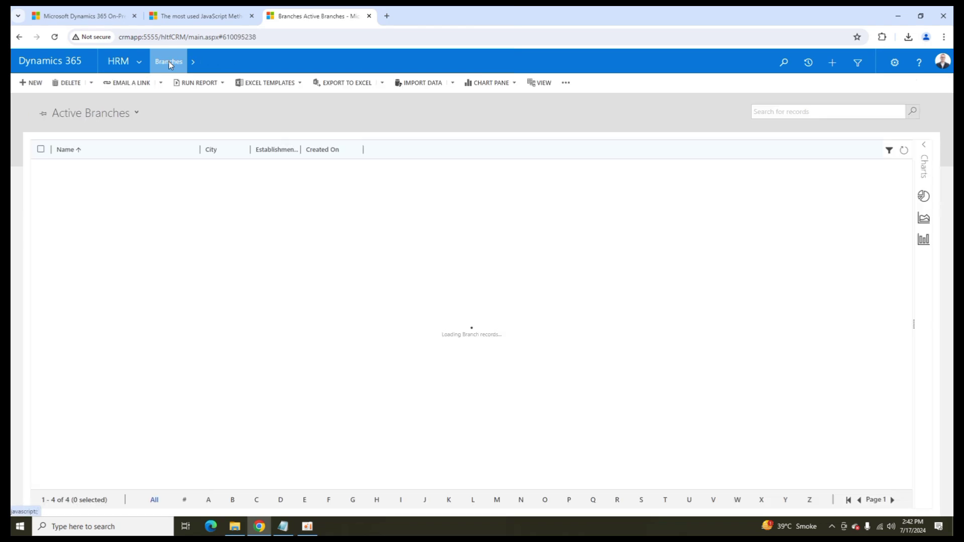
# - Switch to the Settings area and show the All Solutions list
pyautogui.click(120, 61)
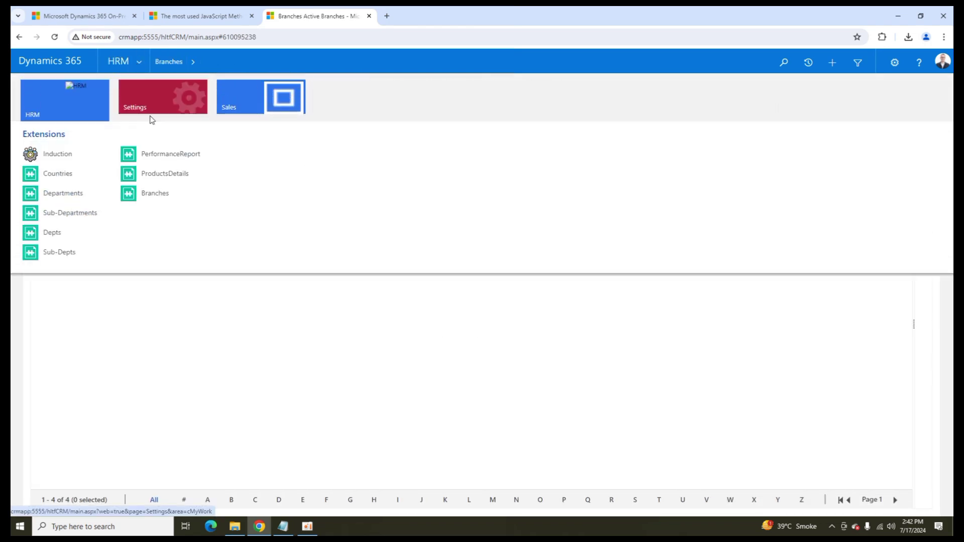
pyautogui.click(149, 105)
pyautogui.click(152, 172)
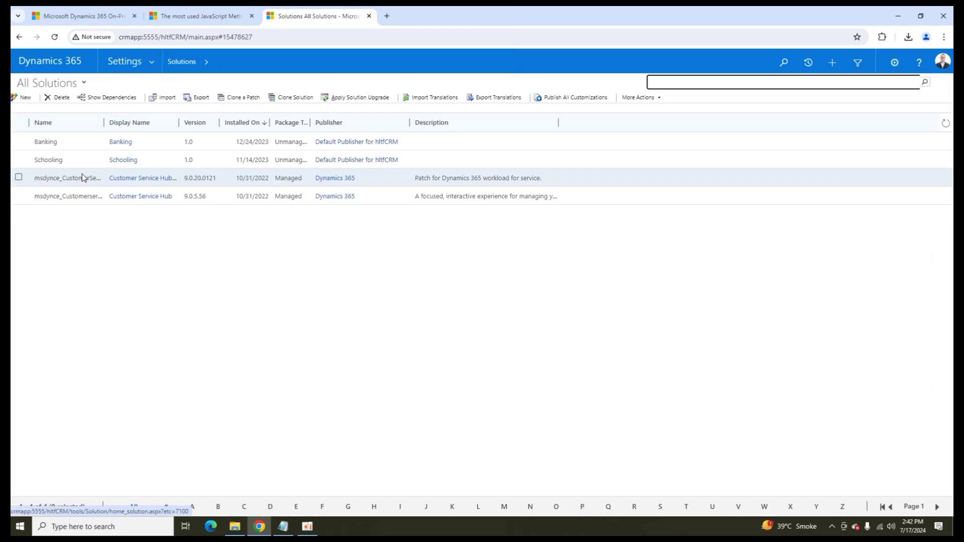
# - In the Banking solution, open Branch's Information main form and show its Form Properties
pyautogui.click(121, 142)
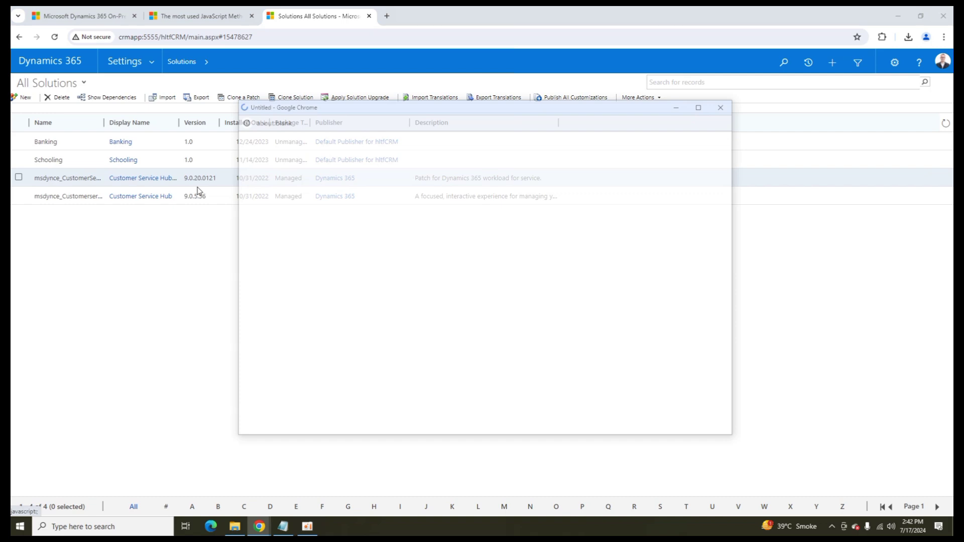
pyautogui.click(265, 239)
pyautogui.click(245, 243)
pyautogui.click(274, 248)
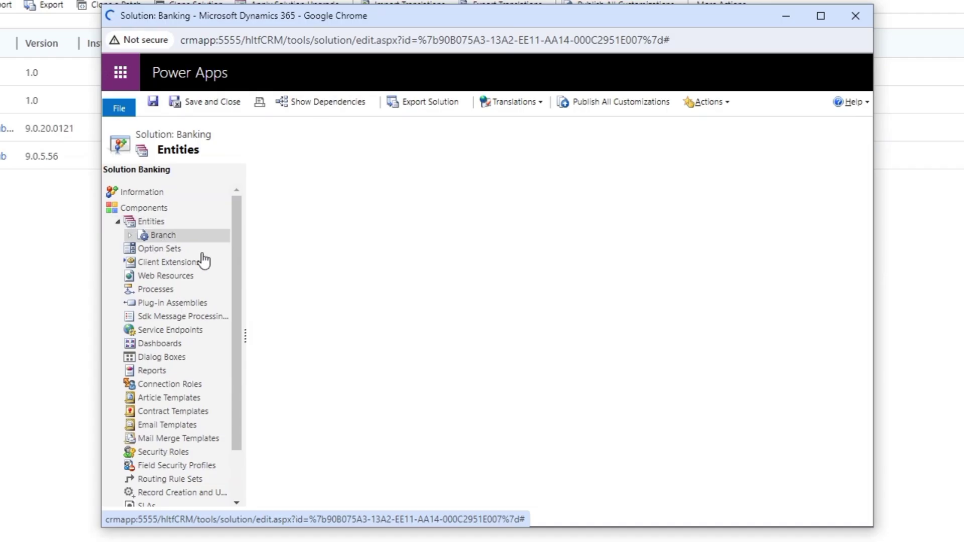
pyautogui.moveTo(477, 15); pyautogui.dragTo(280, 59)
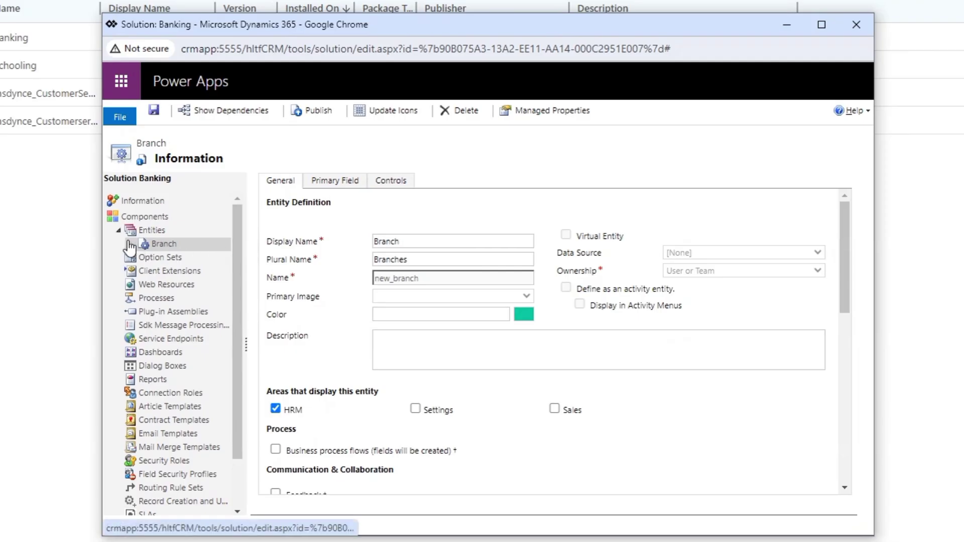
pyautogui.click(131, 244)
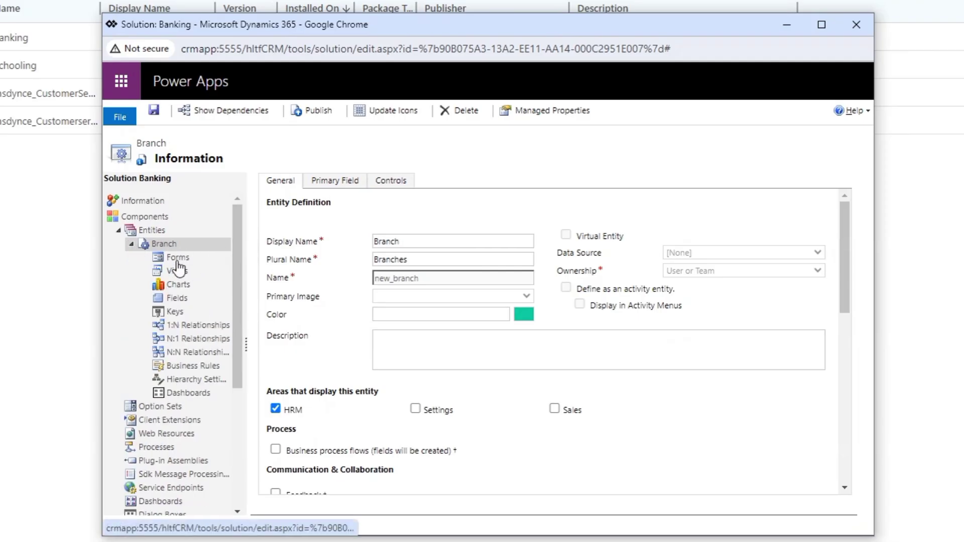
pyautogui.click(177, 257)
pyautogui.click(323, 290)
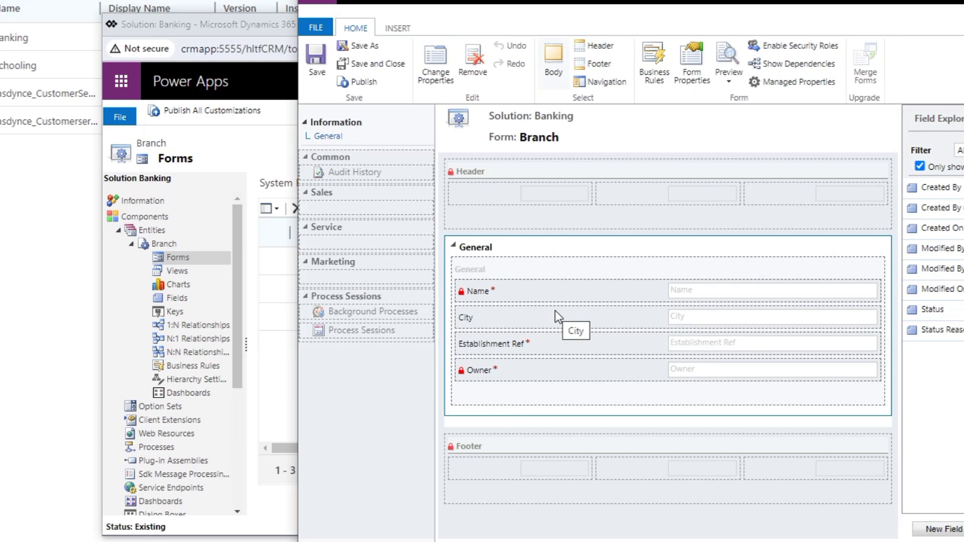
pyautogui.click(692, 59)
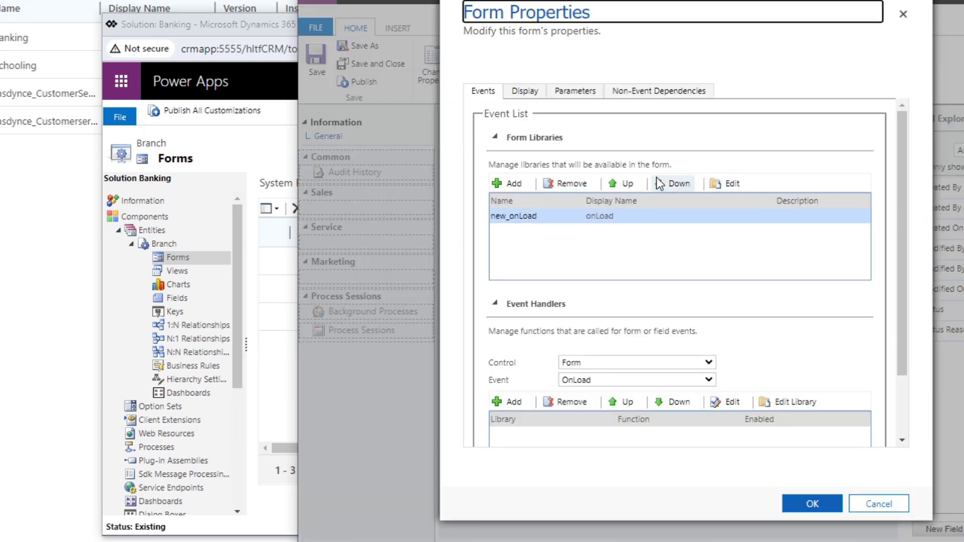
pyautogui.doubleClick(547, 219)
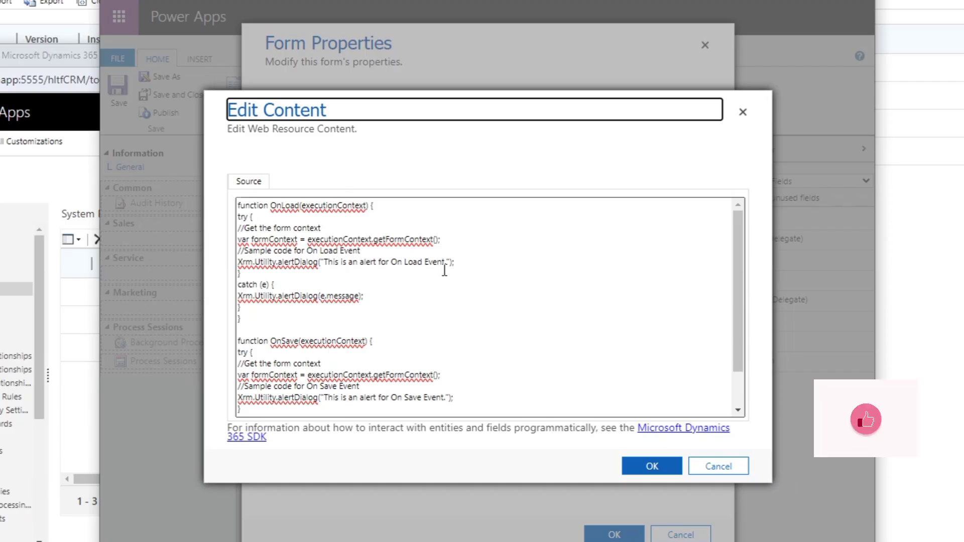
pyautogui.click(583, 218)
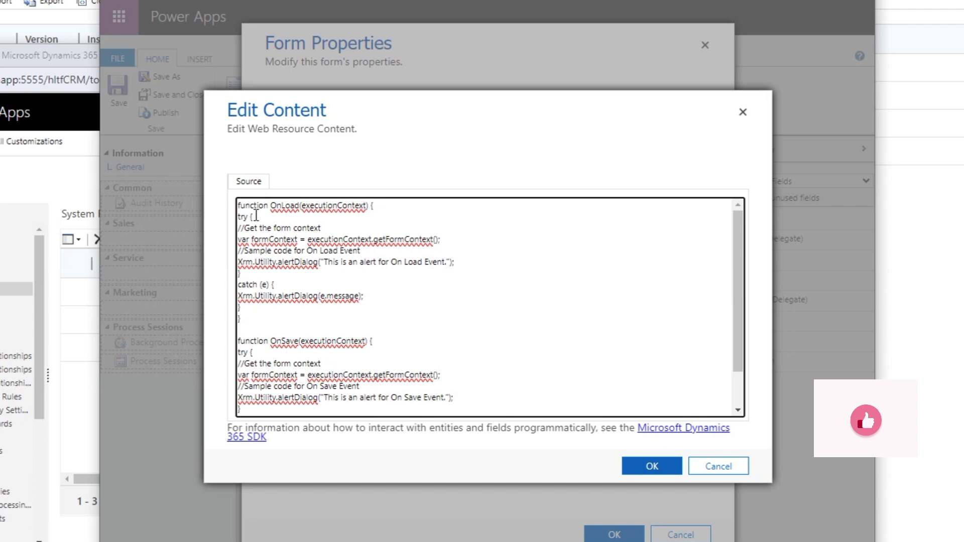
pyautogui.moveTo(240, 207); pyautogui.dragTo(385, 314)
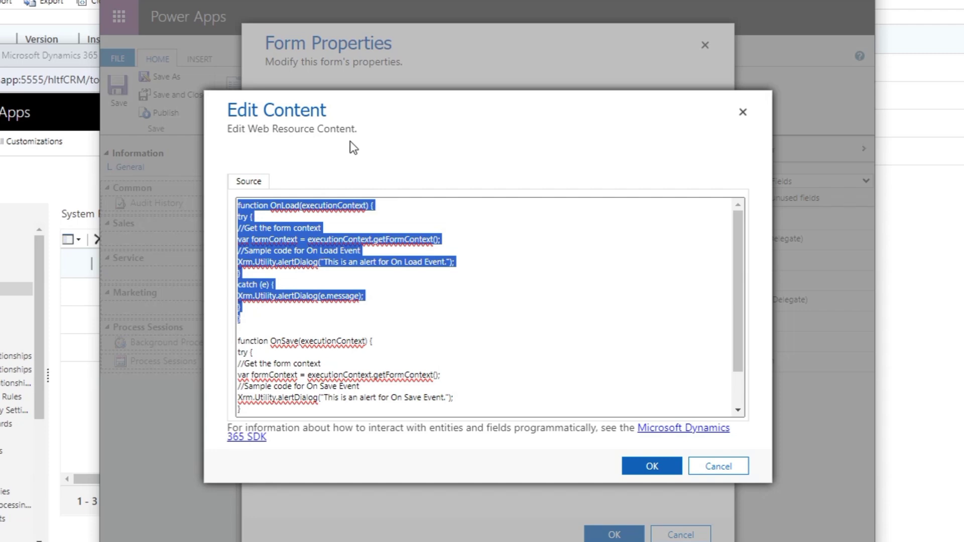
pyautogui.click(396, 314)
pyautogui.moveTo(251, 318); pyautogui.dragTo(224, 204)
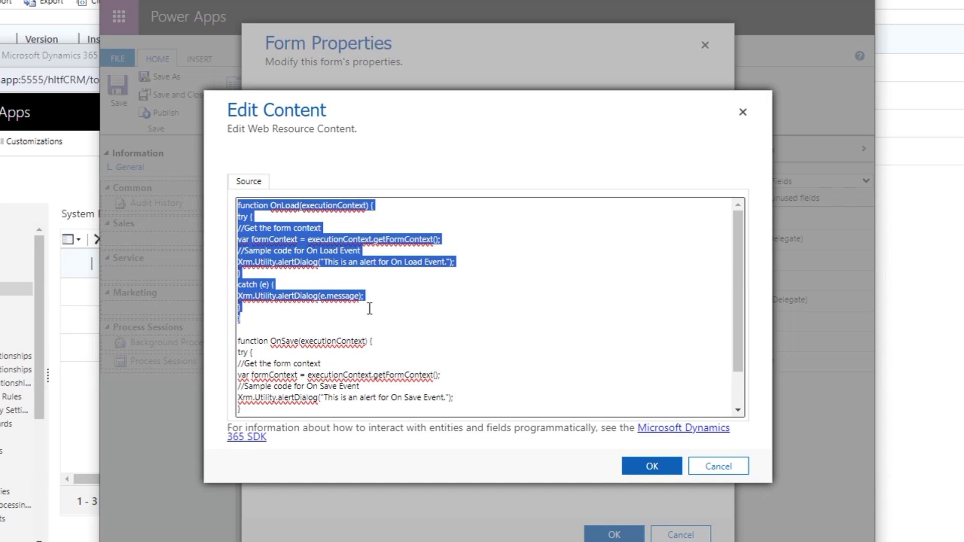
pyautogui.hotkey('ctrl', '+')
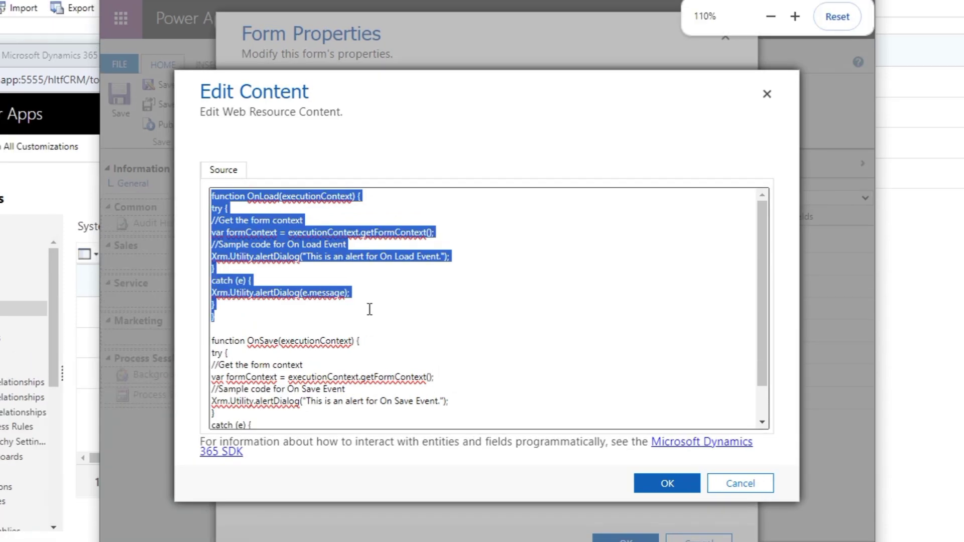
pyautogui.hotkey('ctrl', '+')
pyautogui.hotkey('ctrl', '+')
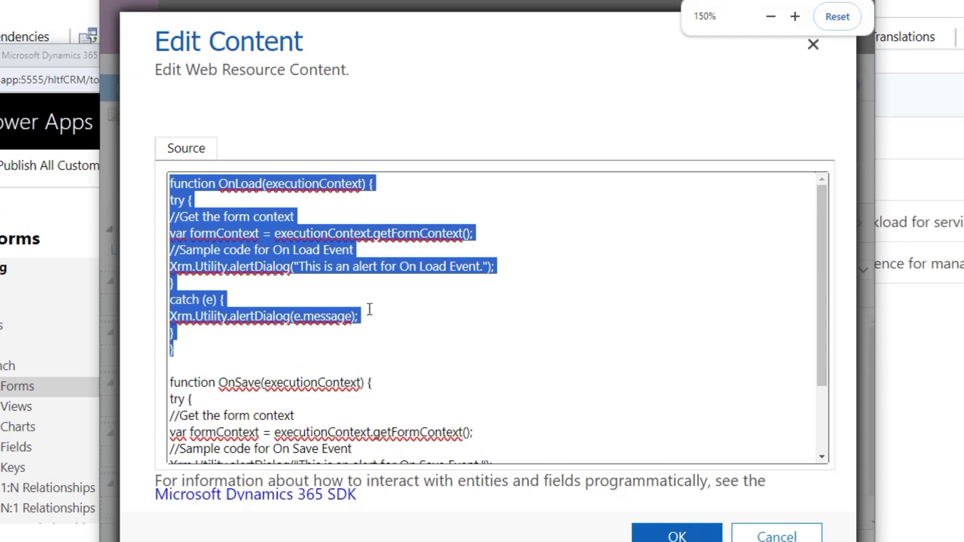
pyautogui.click(428, 316)
pyautogui.moveTo(190, 348); pyautogui.dragTo(262, 181)
pyautogui.click(238, 186)
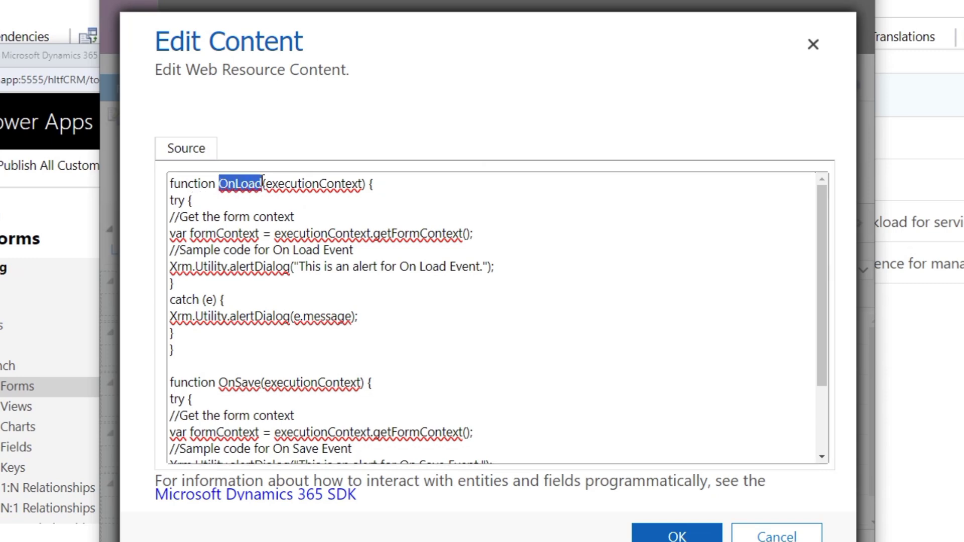
pyautogui.click(280, 185)
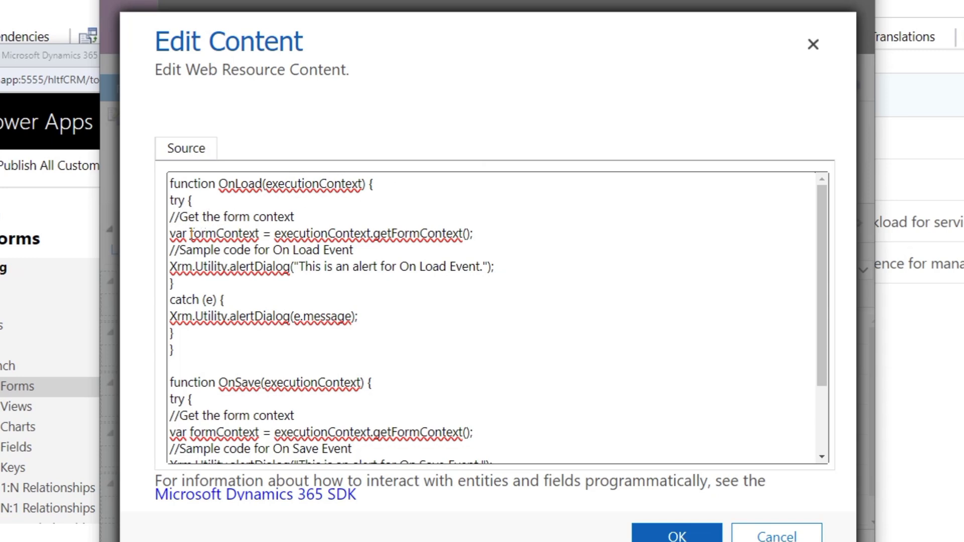
pyautogui.moveTo(170, 234); pyautogui.dragTo(263, 234)
pyautogui.click(271, 234)
pyautogui.moveTo(280, 232)
pyautogui.mouseDown()
pyautogui.moveTo(474, 233)
pyautogui.moveTo(274, 233)
pyautogui.mouseUp()
pyautogui.click(472, 234)
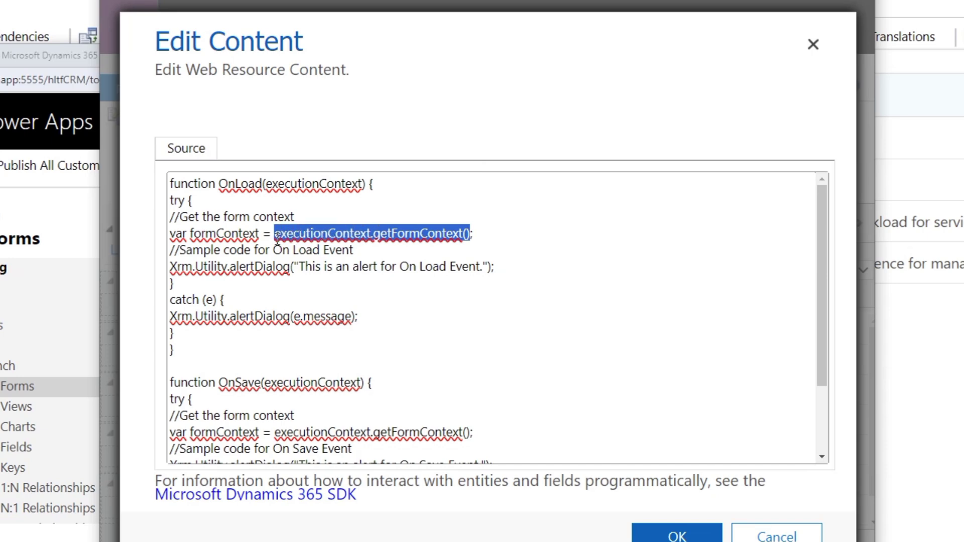
pyautogui.click(535, 289)
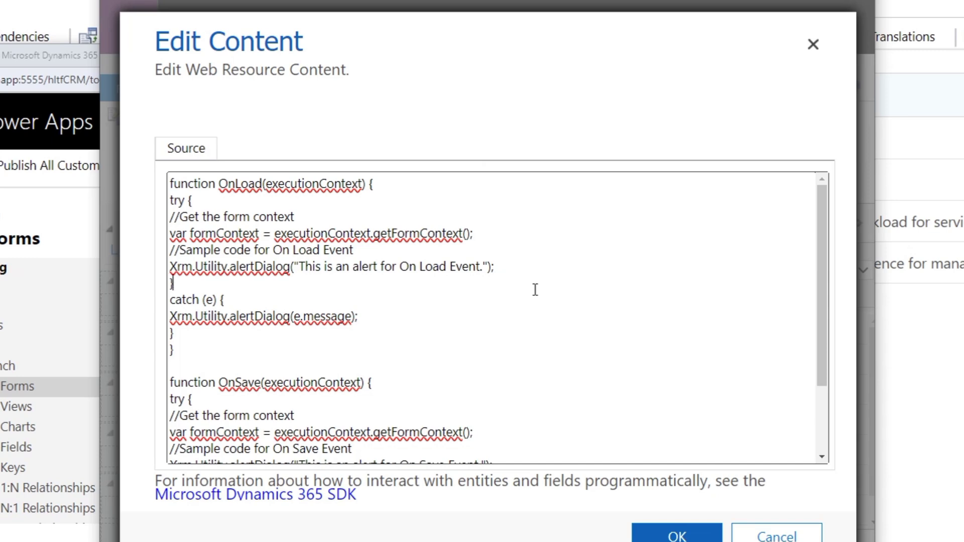
pyautogui.click(533, 355)
pyautogui.click(217, 284)
pyautogui.moveTo(170, 266); pyautogui.dragTo(291, 267)
pyautogui.click(314, 277)
pyautogui.moveTo(488, 267); pyautogui.dragTo(295, 267)
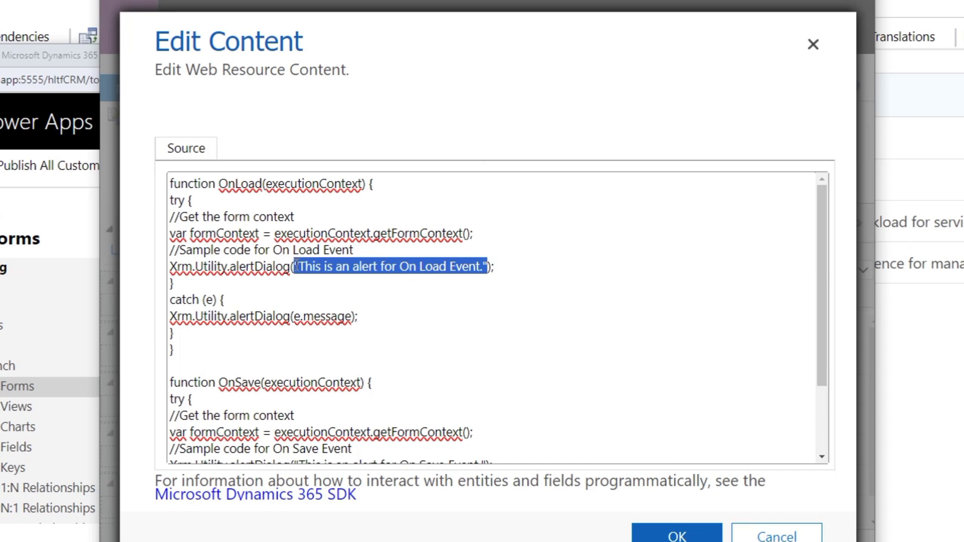
pyautogui.click(254, 283)
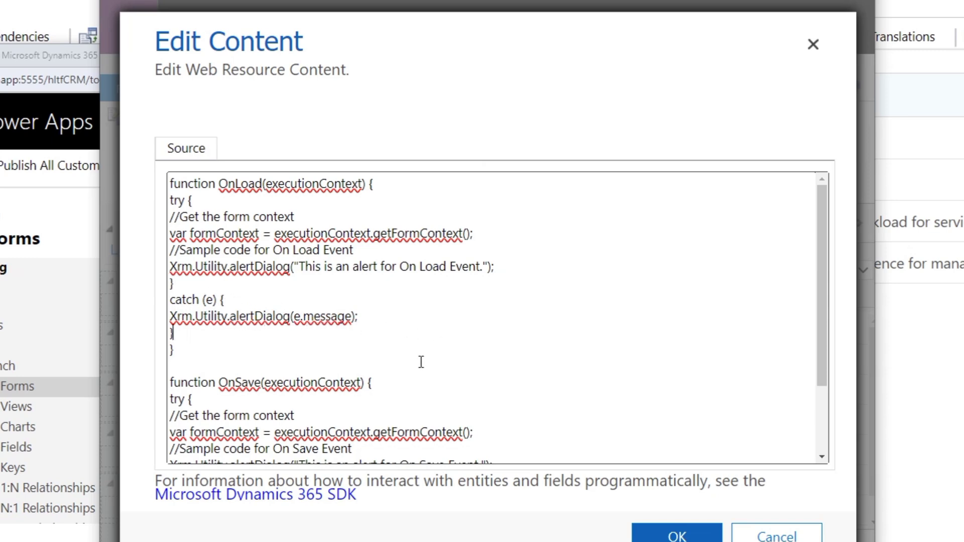
pyautogui.scroll(-2, 294, 312)
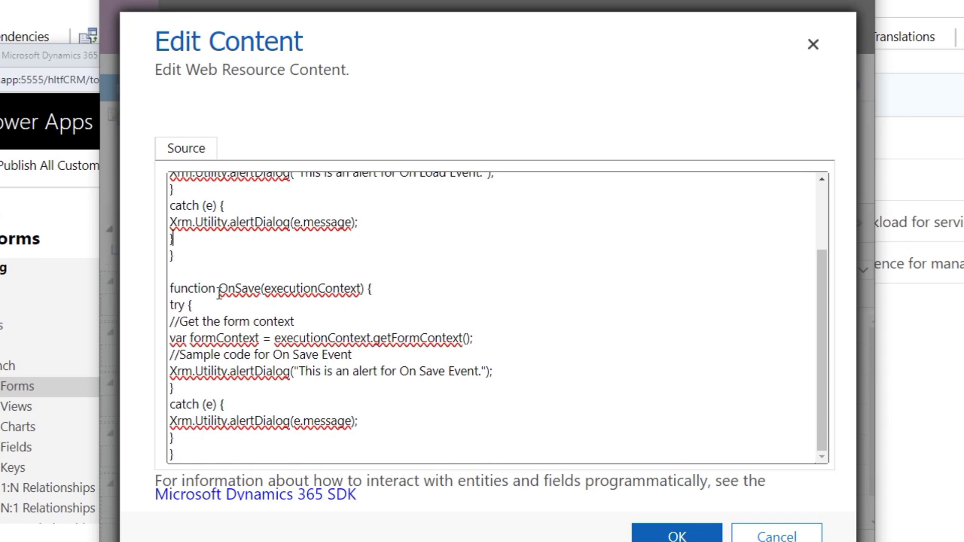
pyautogui.moveTo(170, 288); pyautogui.dragTo(431, 448)
pyautogui.click(442, 422)
pyautogui.scroll(2, 329, 327)
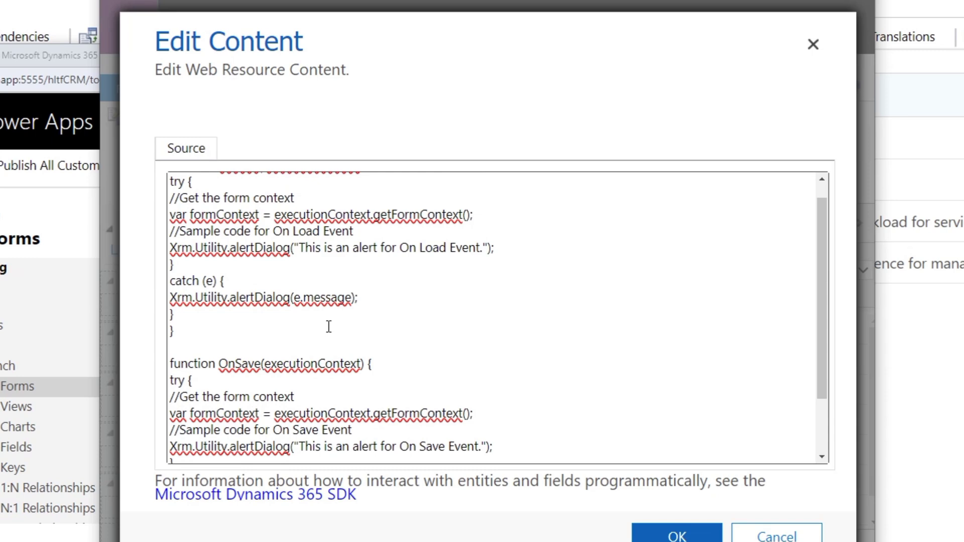
pyautogui.scroll(-2, 329, 327)
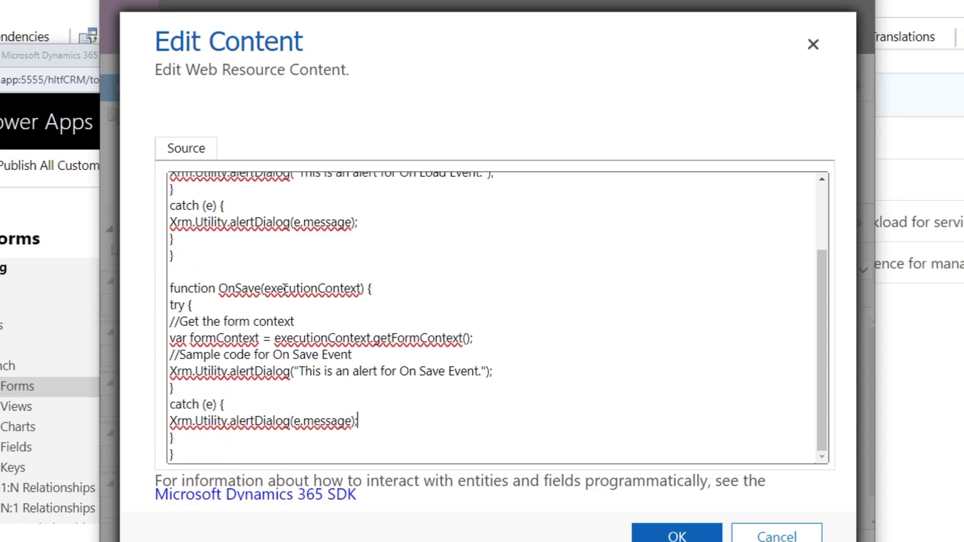
pyautogui.click(478, 288)
pyautogui.scroll(2, 454, 286)
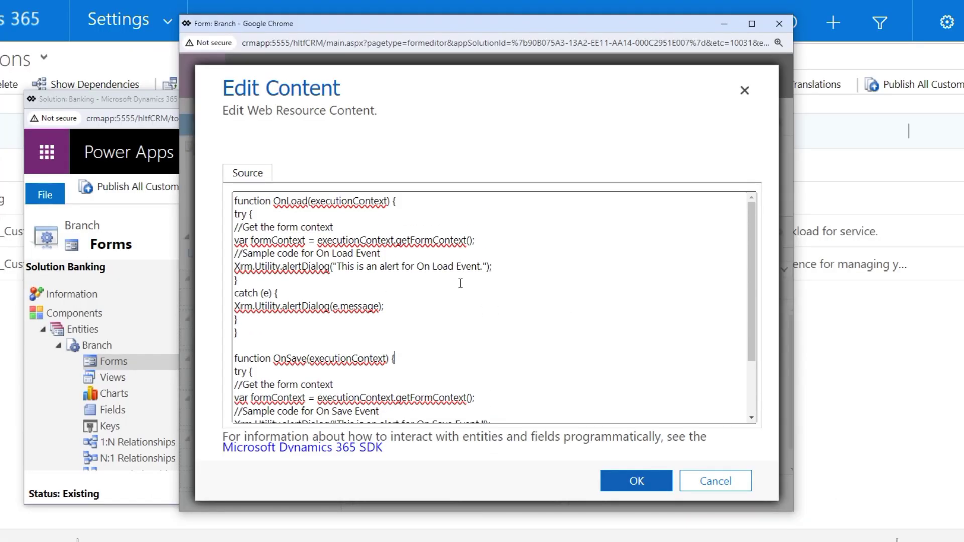
# - Accept the web resource code and choose OnLoad under the form's event handlers
pyautogui.click(637, 481)
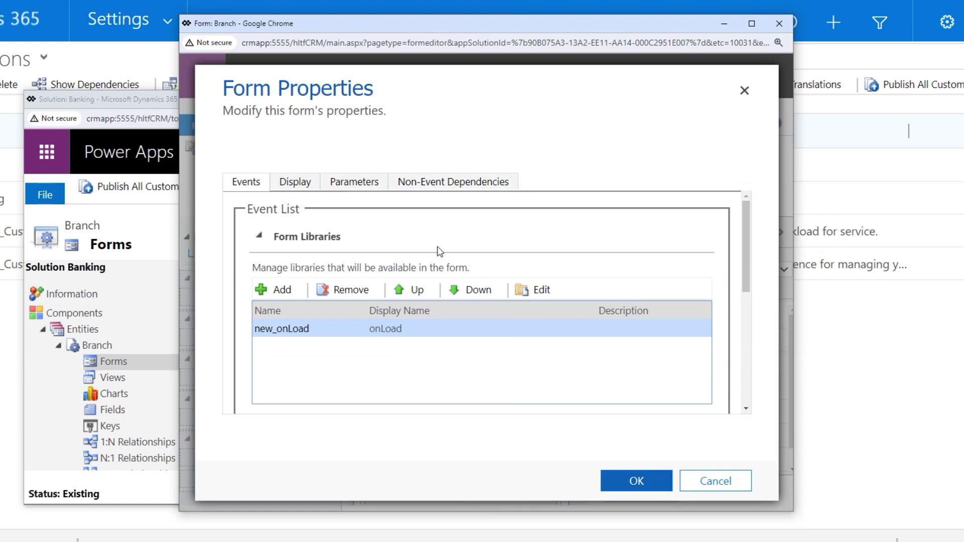
pyautogui.scroll(-4, 454, 329)
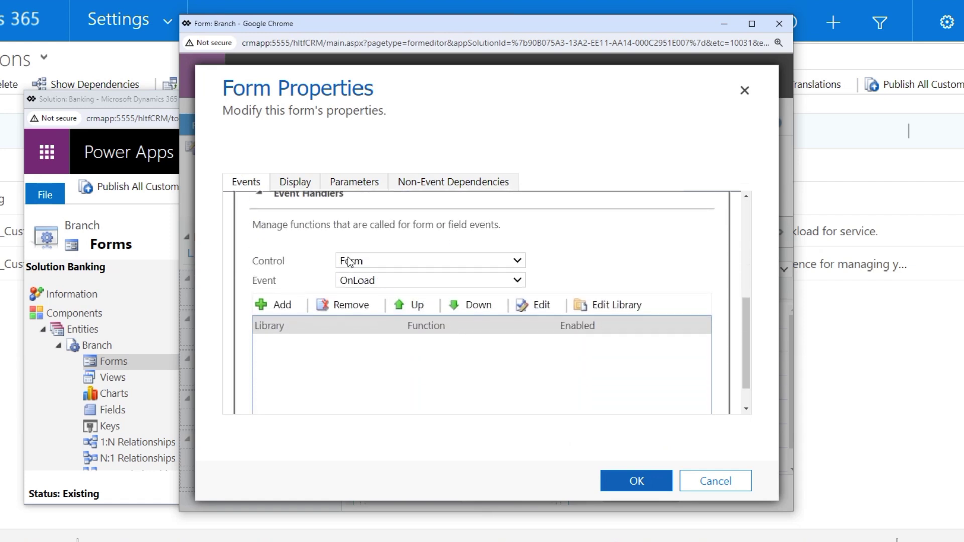
pyautogui.click(370, 281)
pyautogui.click(370, 309)
pyautogui.scroll(5, 391, 292)
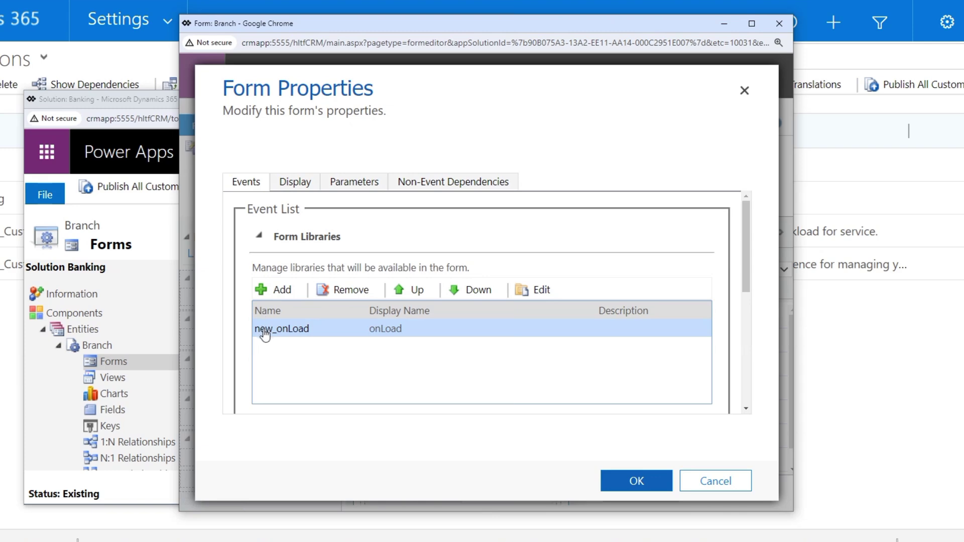
pyautogui.scroll(-5, 265, 336)
# - Add an OnLoad handler calling onLoad from new_onLoad, passing the execution context
pyautogui.click(282, 274)
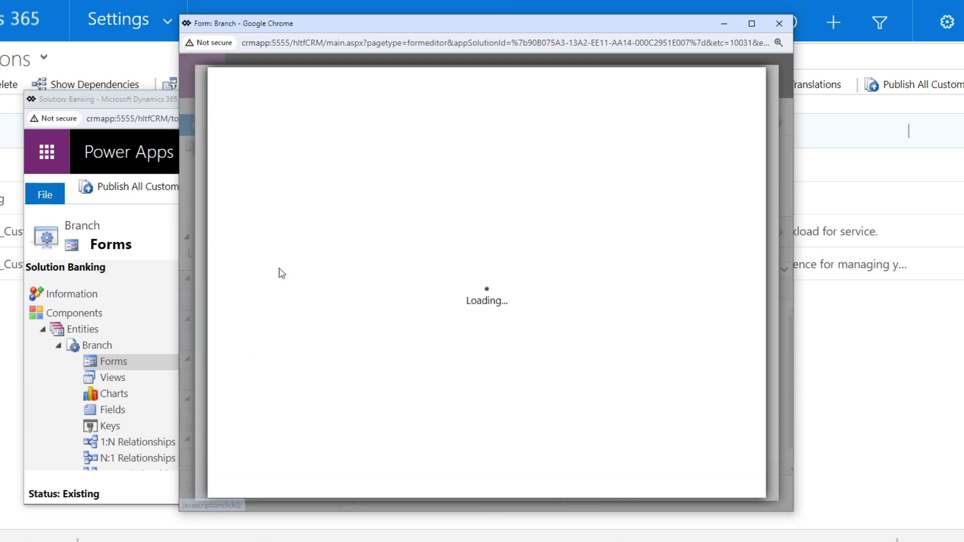
pyautogui.click(381, 247)
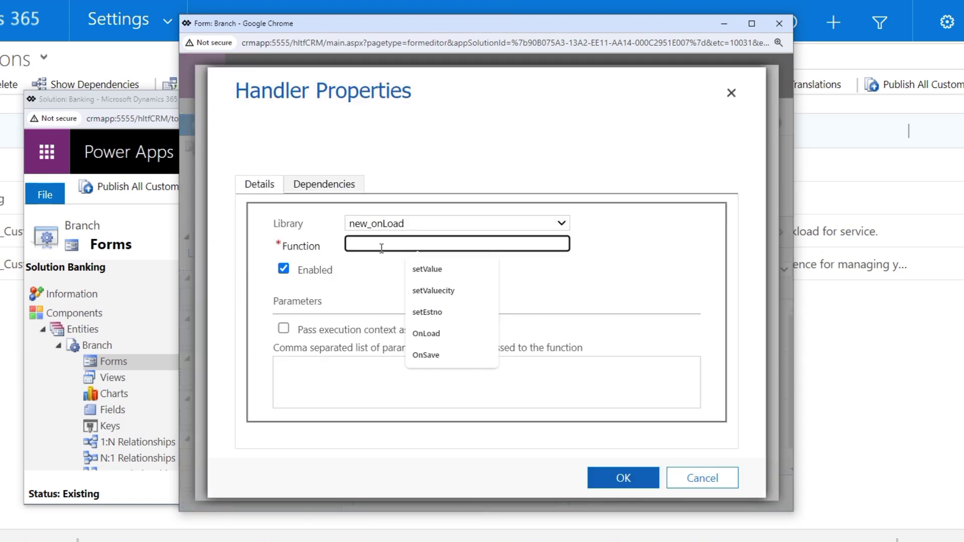
pyautogui.write('OnL')
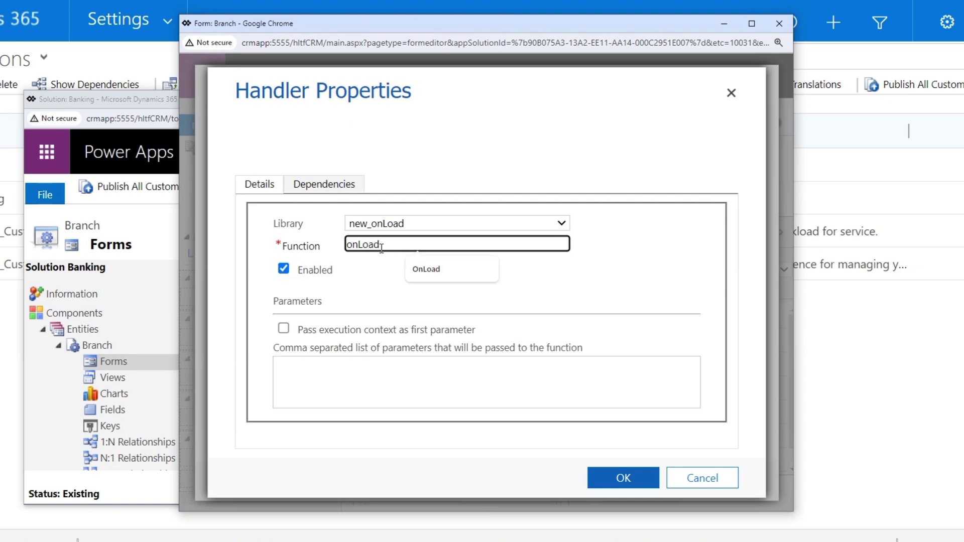
pyautogui.click(354, 346)
pyautogui.click(284, 329)
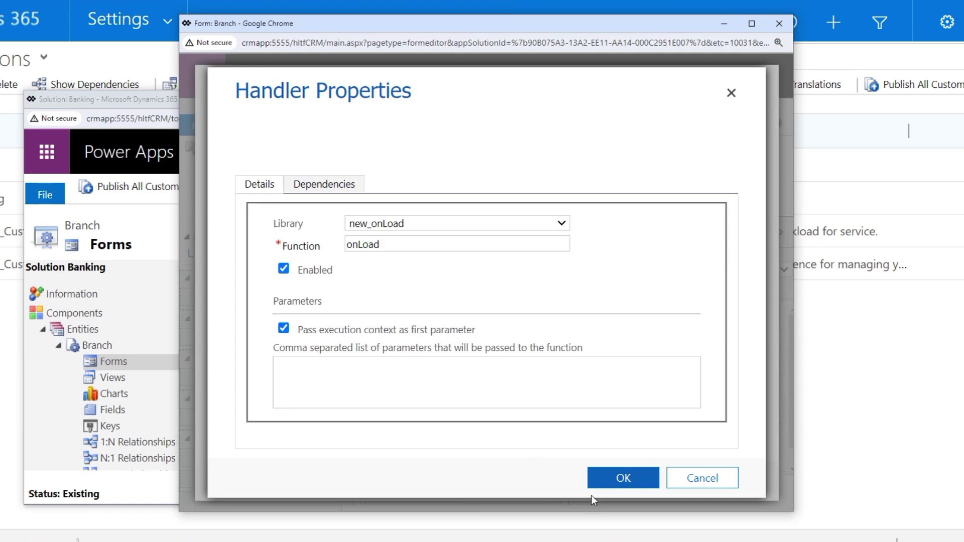
pyautogui.click(622, 479)
pyautogui.scroll(3, 406, 351)
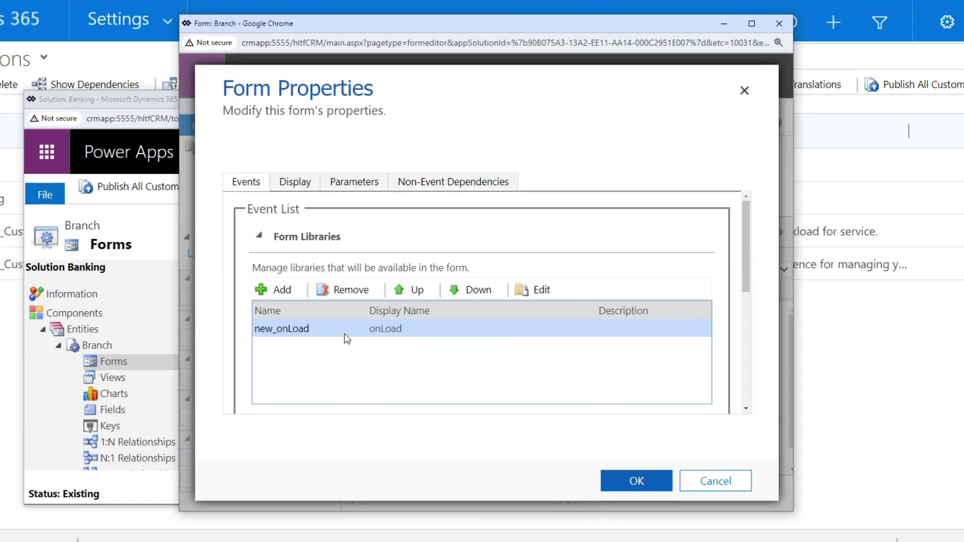
pyautogui.doubleClick(346, 330)
pyautogui.moveTo(311, 201); pyautogui.dragTo(384, 201)
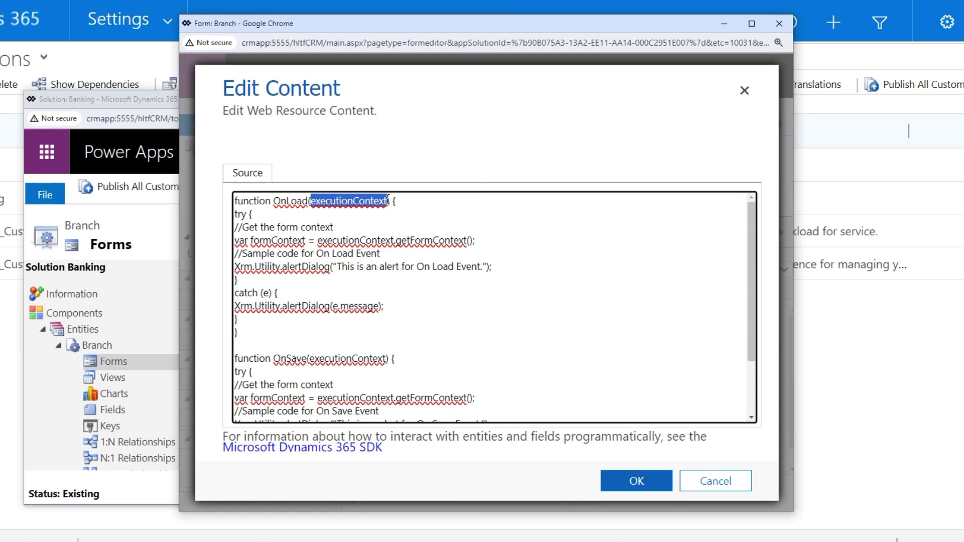
pyautogui.click(637, 480)
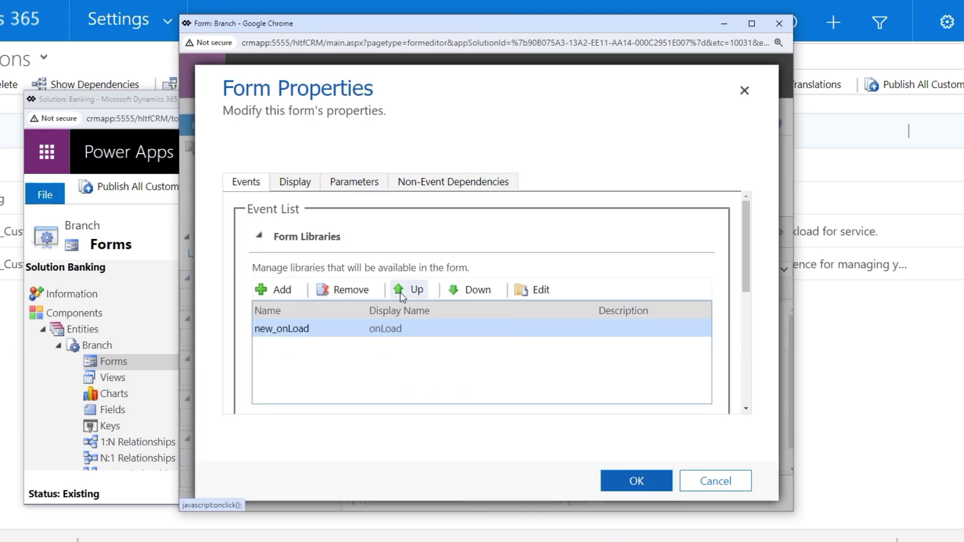
pyautogui.scroll(-5, 397, 358)
pyautogui.scroll(5, 396, 358)
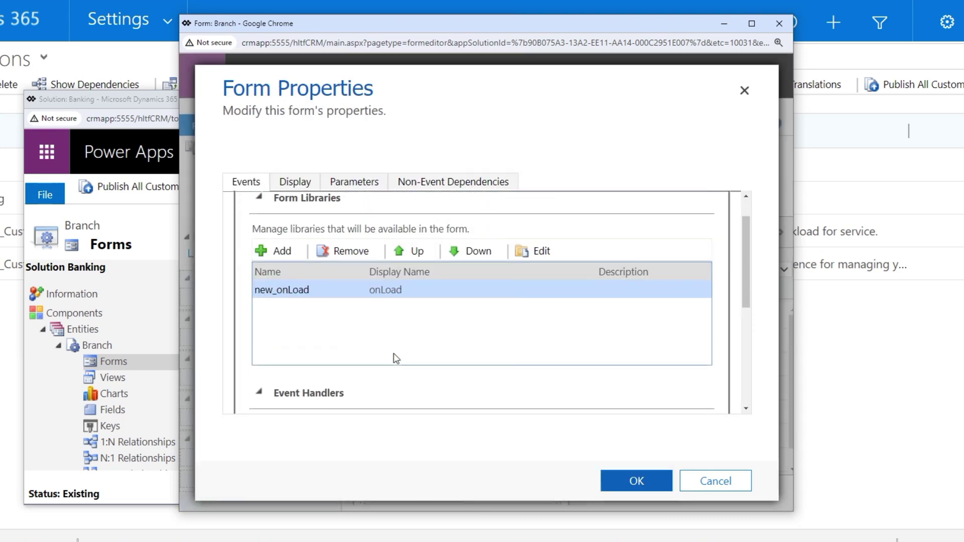
pyautogui.scroll(-5, 396, 358)
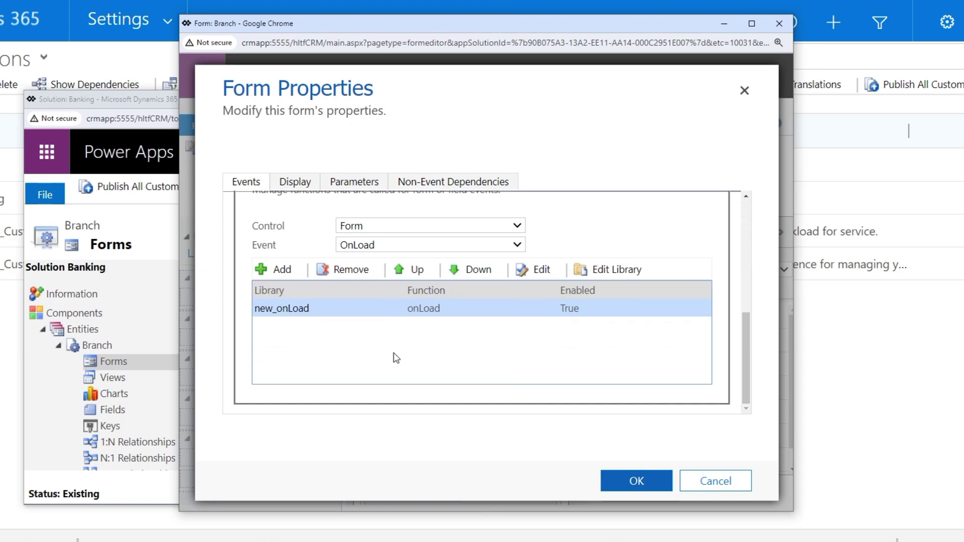
pyautogui.scroll(5, 397, 359)
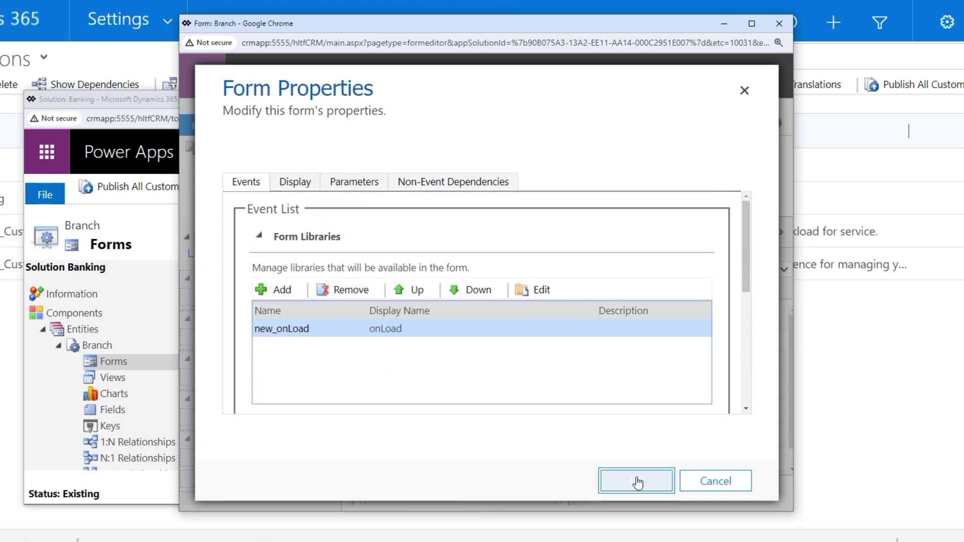
pyautogui.click(637, 480)
pyautogui.click(529, 167)
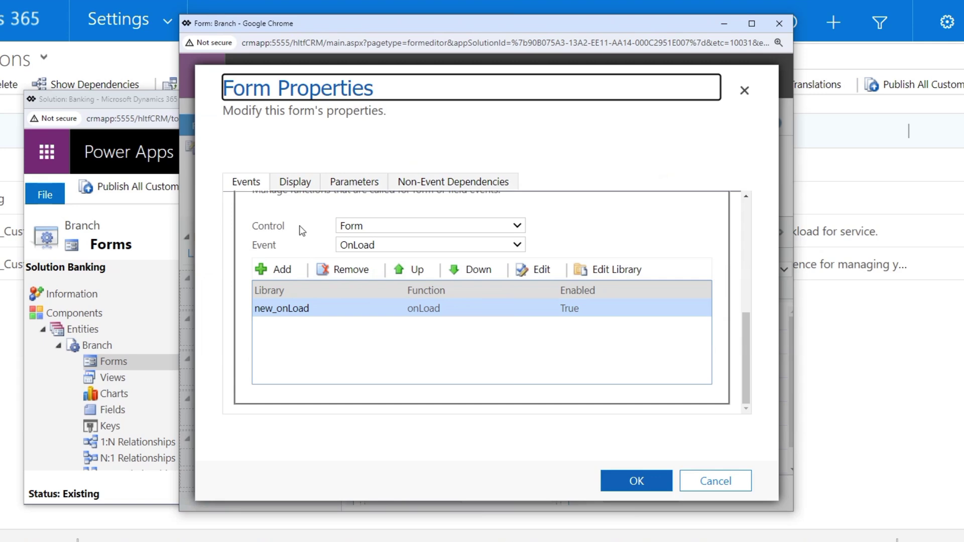
pyautogui.scroll(4, 324, 279)
pyautogui.scroll(2, 324, 285)
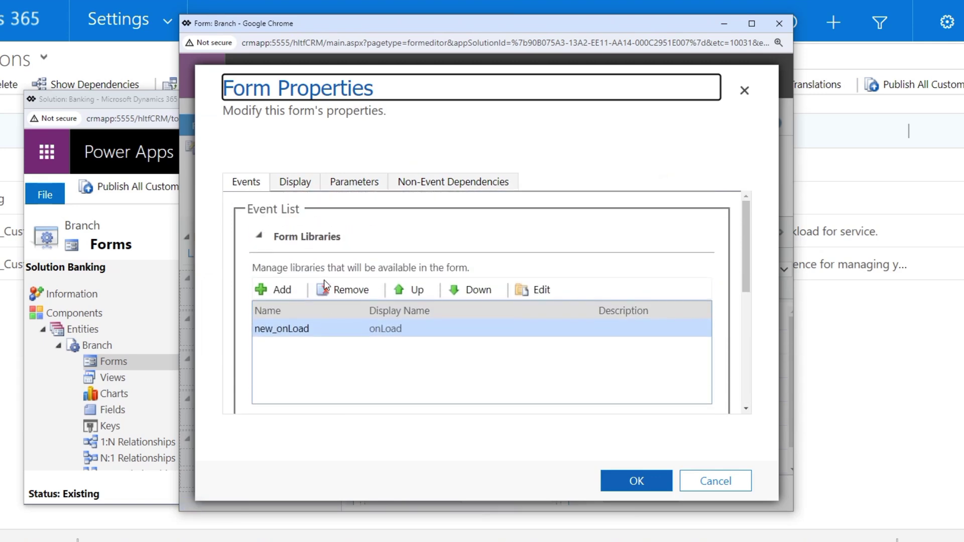
pyautogui.doubleClick(297, 328)
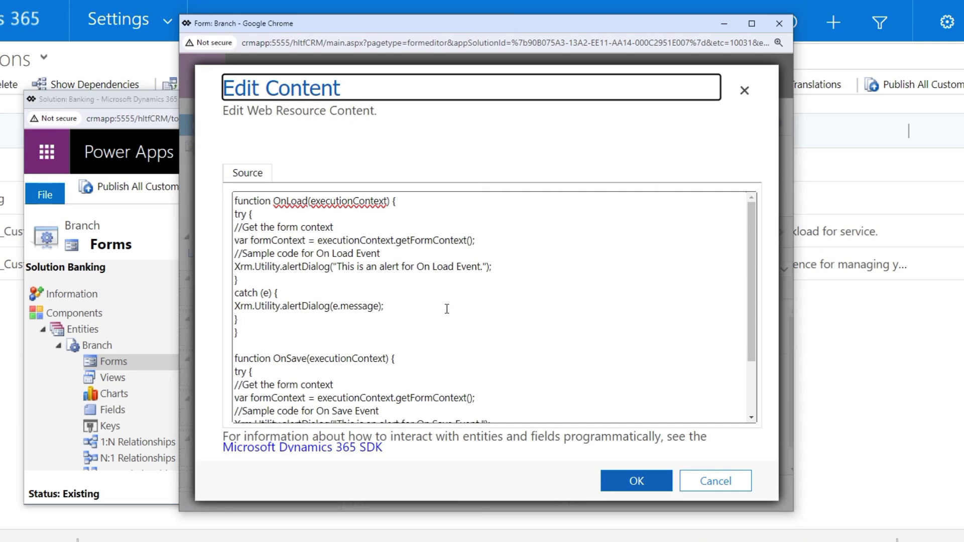
pyautogui.scroll(-2, 450, 303)
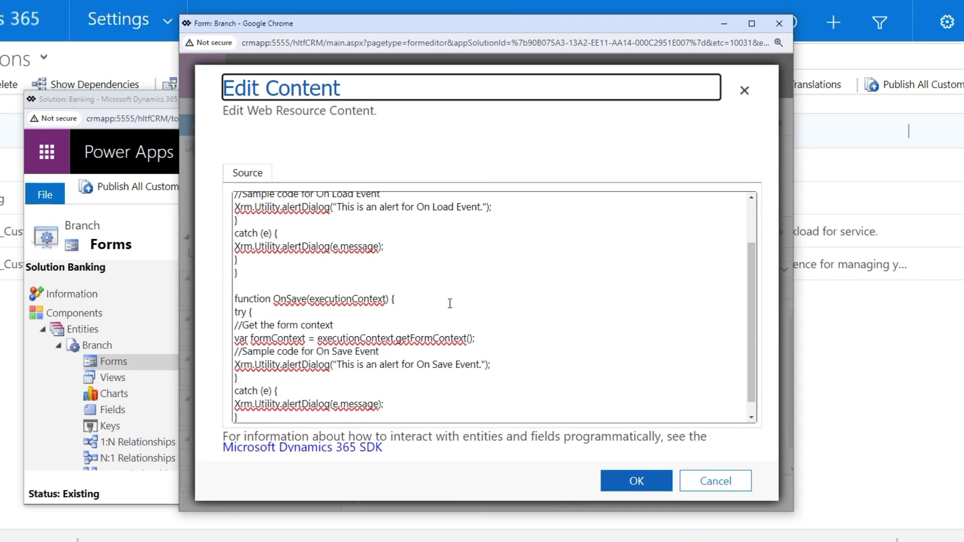
pyautogui.moveTo(399, 299); pyautogui.dragTo(235, 300)
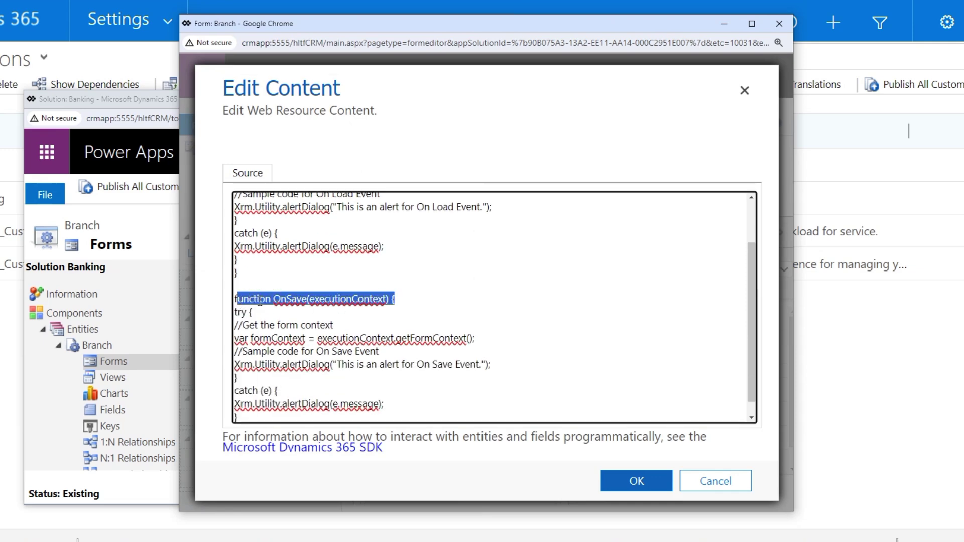
pyautogui.click(353, 300)
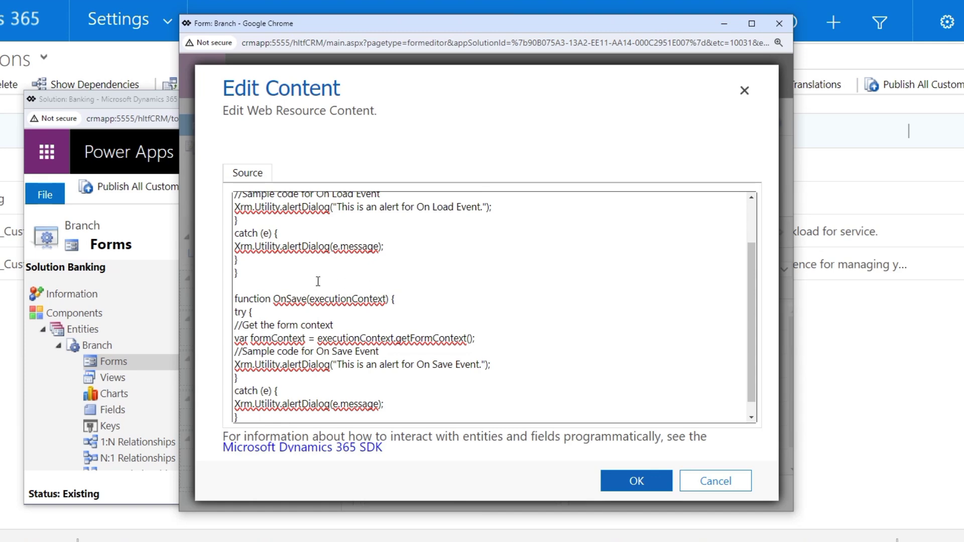
pyautogui.click(666, 490)
pyautogui.scroll(-5, 550, 305)
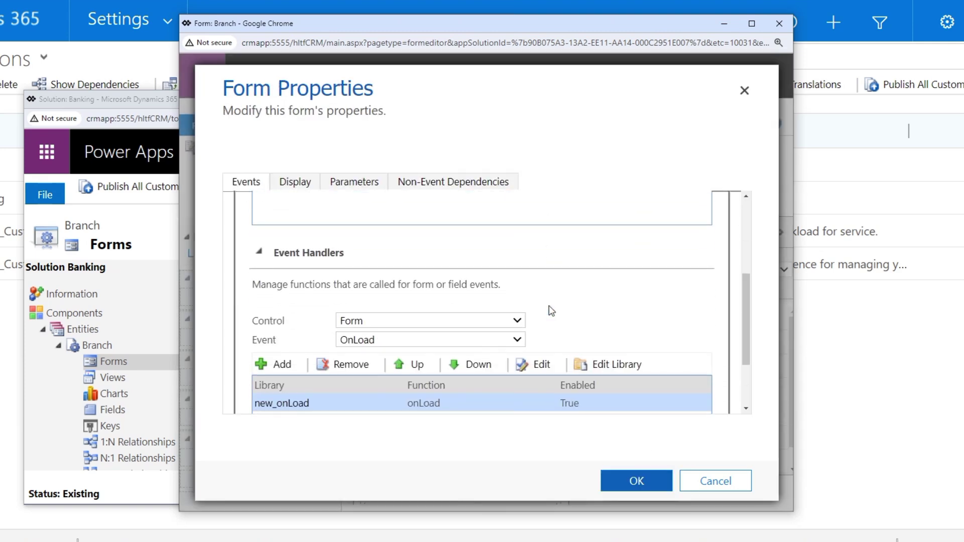
# - Add an OnSave handler calling new_onLoad's onSave with execution context, then close Form Properties
pyautogui.click(469, 339)
pyautogui.click(373, 381)
pyautogui.scroll(-2, 508, 305)
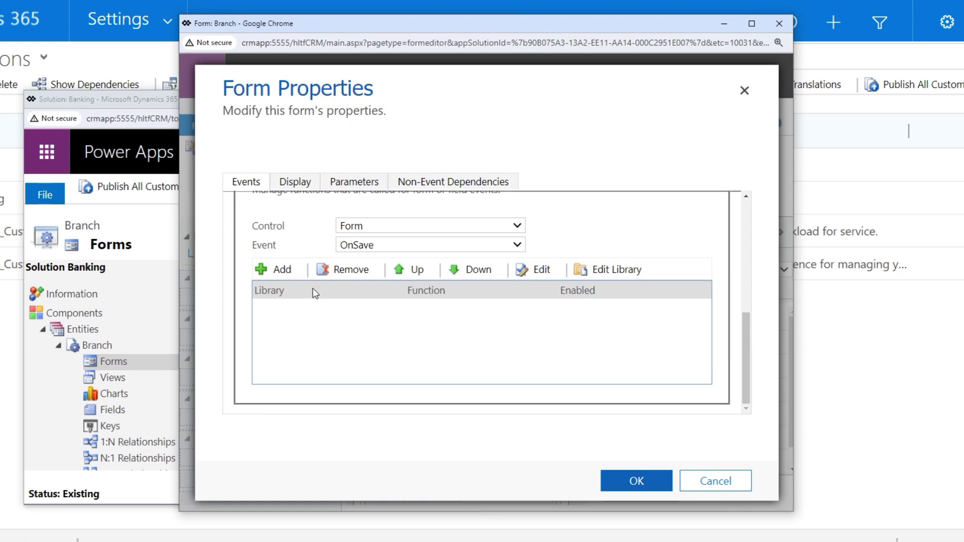
pyautogui.click(282, 271)
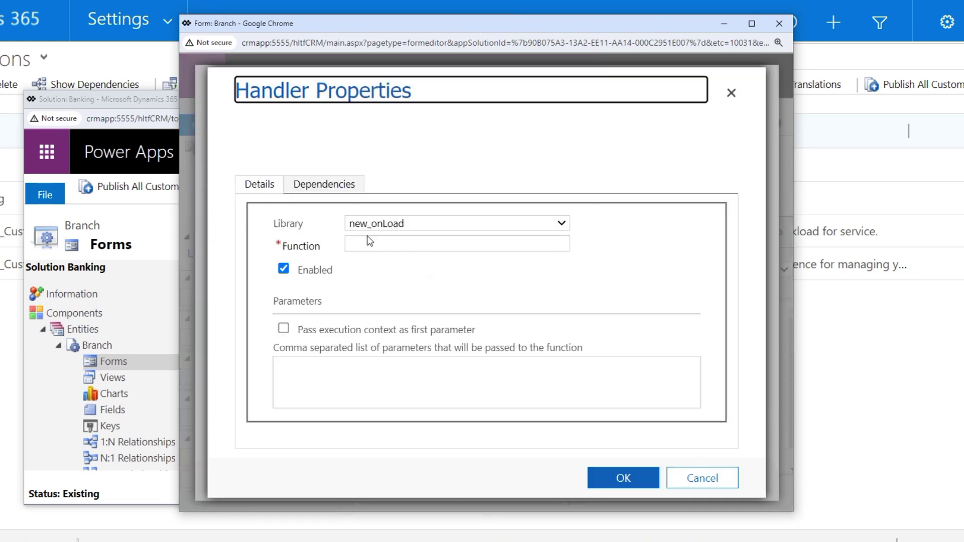
pyautogui.click(375, 247)
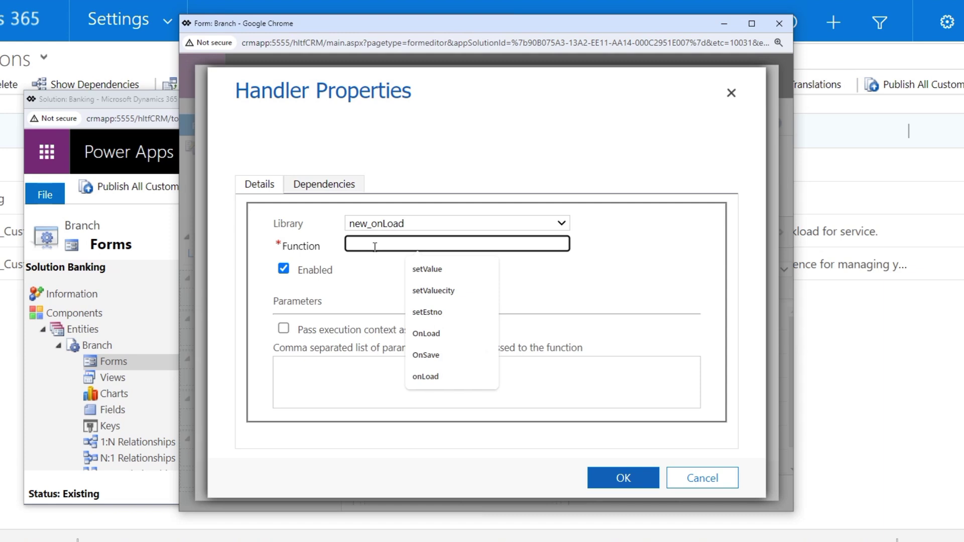
pyautogui.write('onSave')
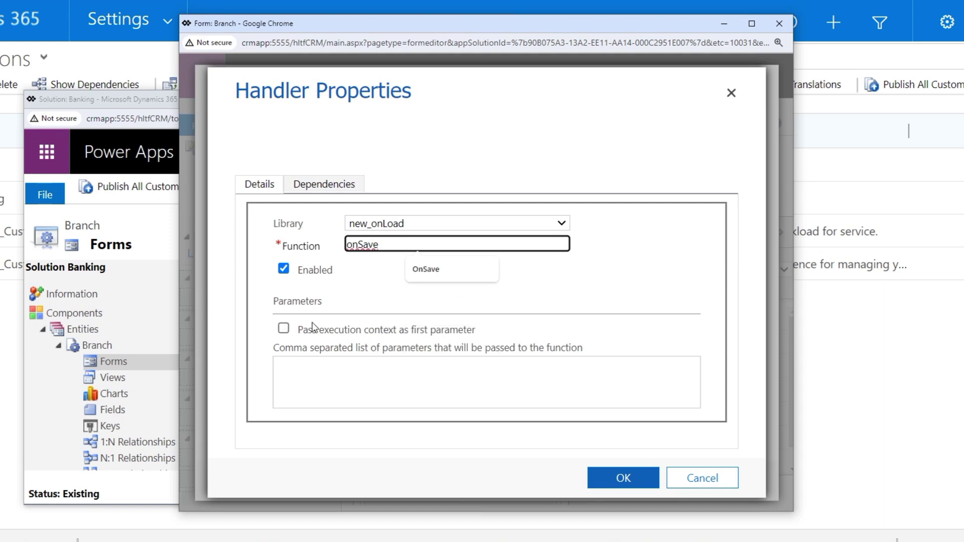
pyautogui.click(284, 329)
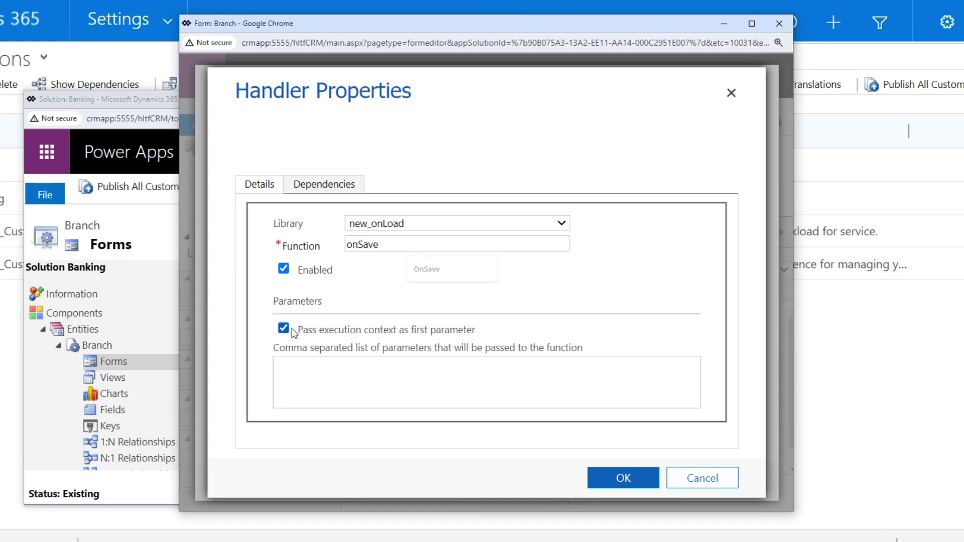
pyautogui.click(620, 481)
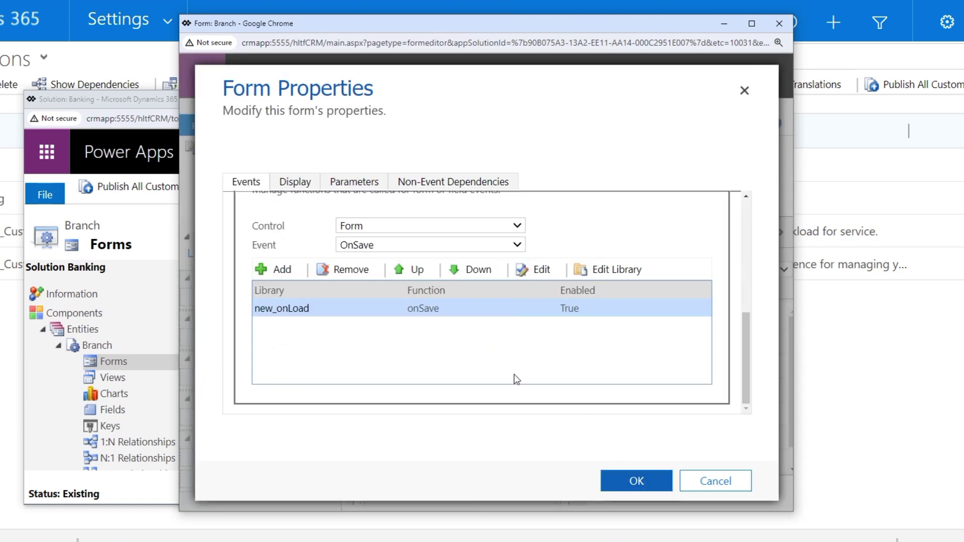
pyautogui.click(621, 481)
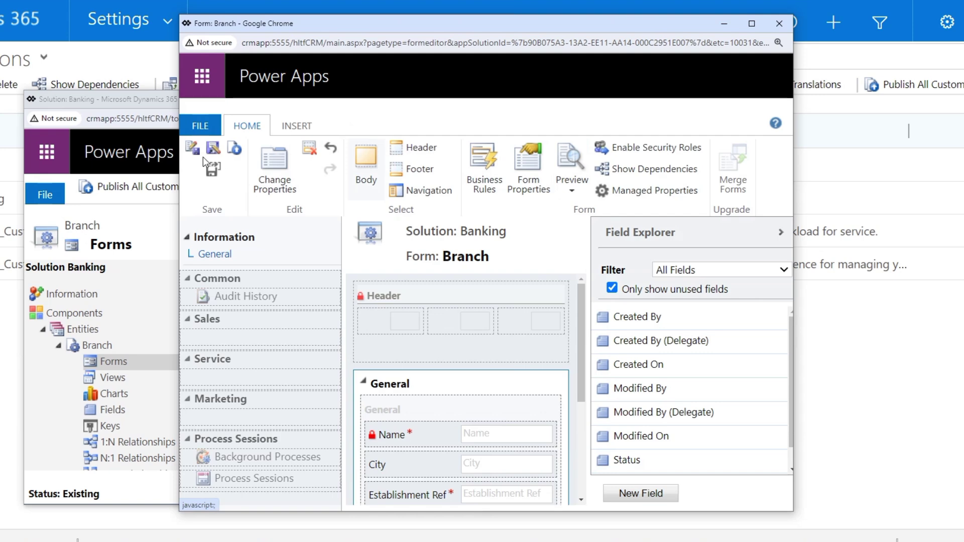
# - Publish the Branch form, close the editor and Banking solution windows, and refresh All Solutions
pyautogui.hotkey('ctrl', '-')
pyautogui.hotkey('ctrl', '-')
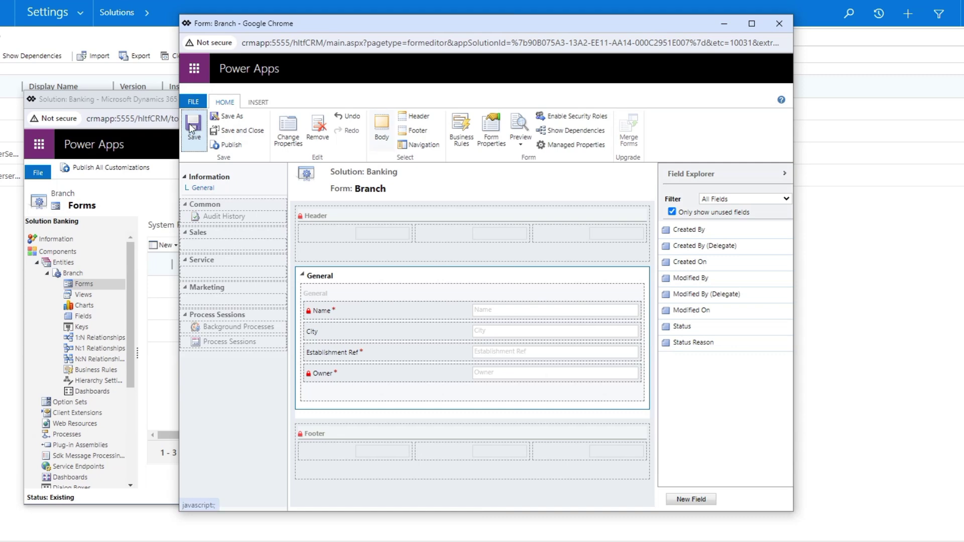
pyautogui.click(229, 147)
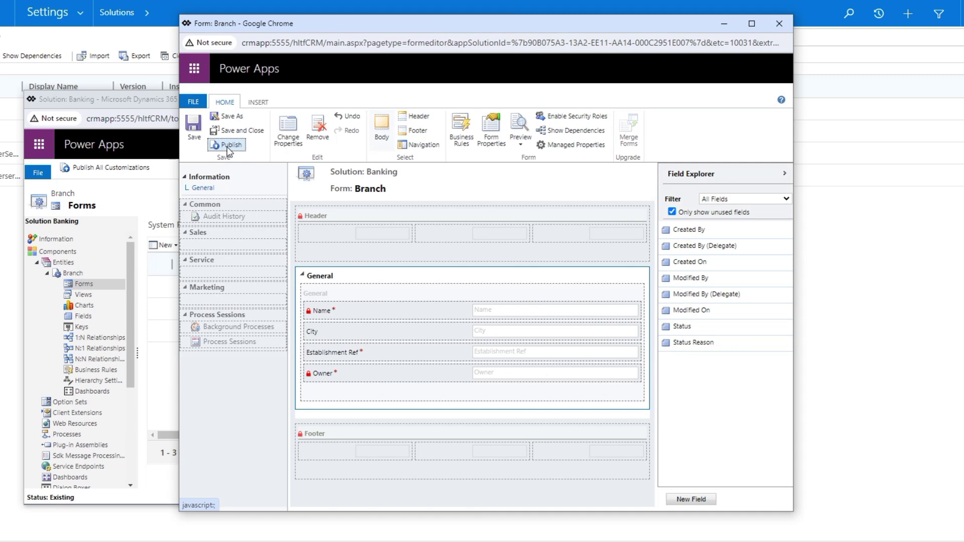
pyautogui.click(779, 24)
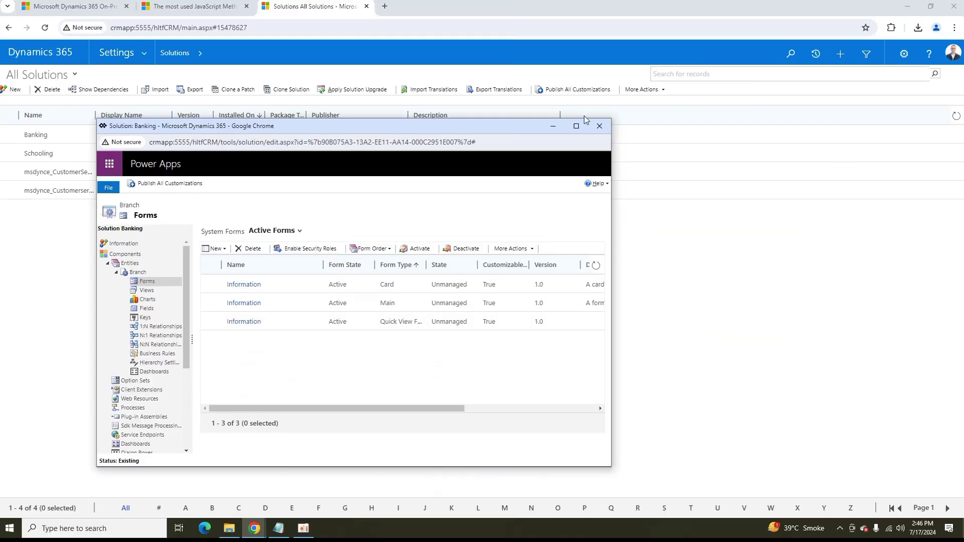
pyautogui.click(599, 125)
pyautogui.click(45, 28)
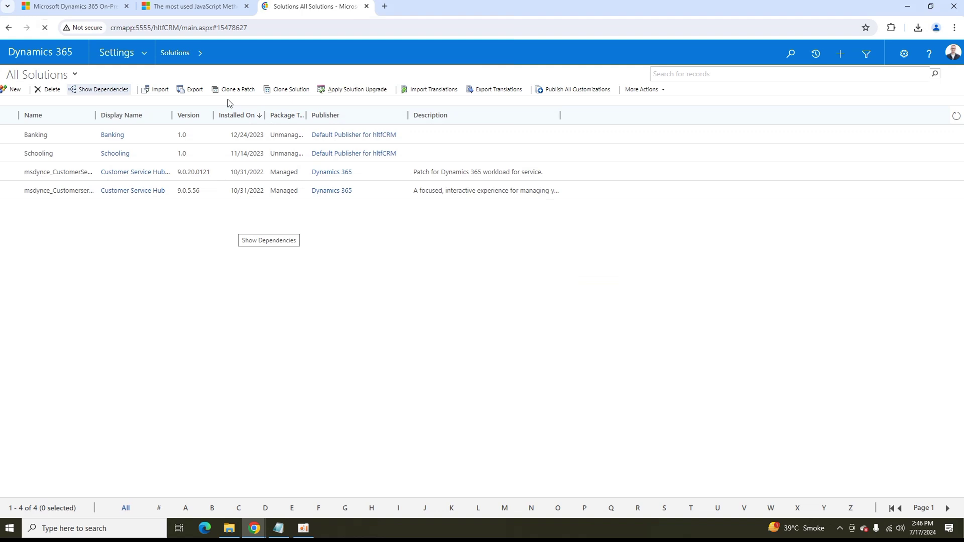
# - Open Branch 1 from HRM Branches, reload it, and dismiss the 'onLoad is not defined' script error
pyautogui.click(144, 53)
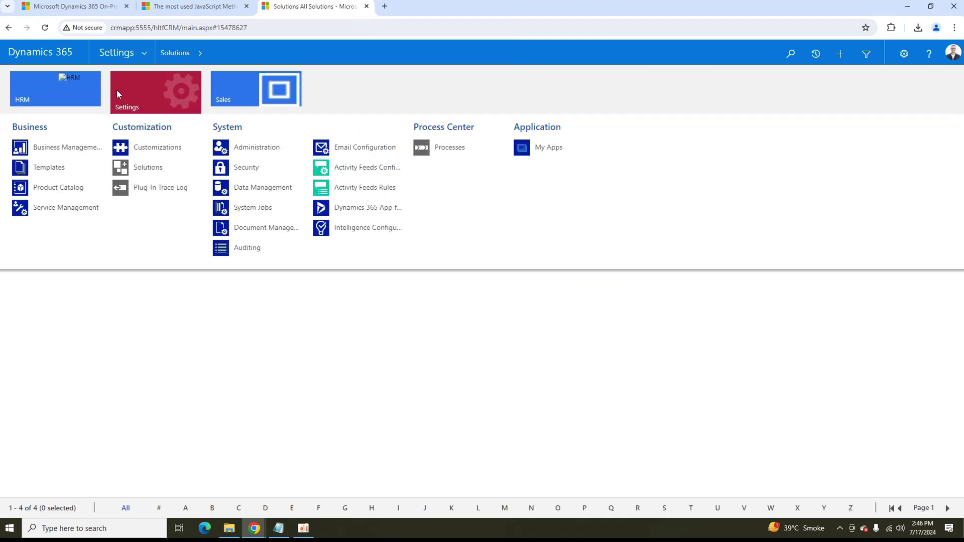
pyautogui.click(45, 88)
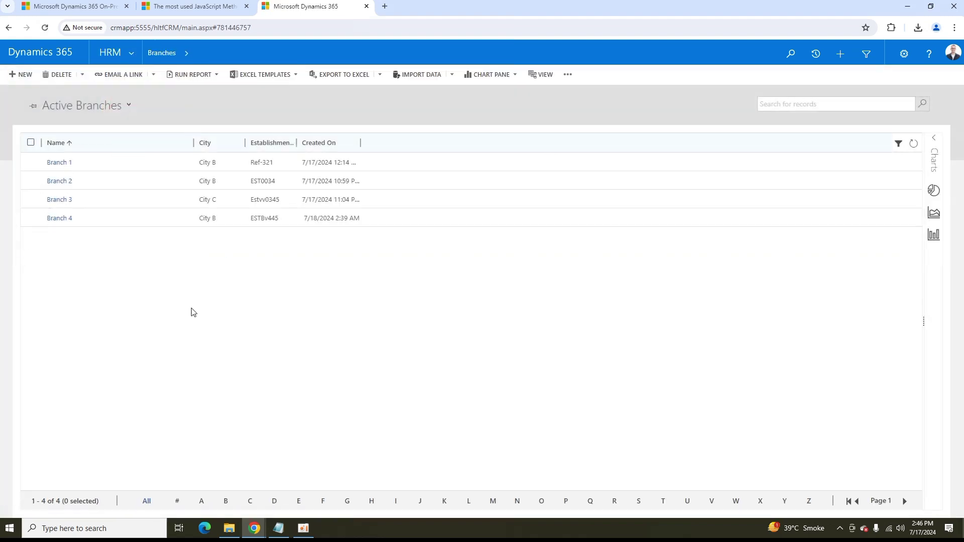
pyautogui.click(64, 162)
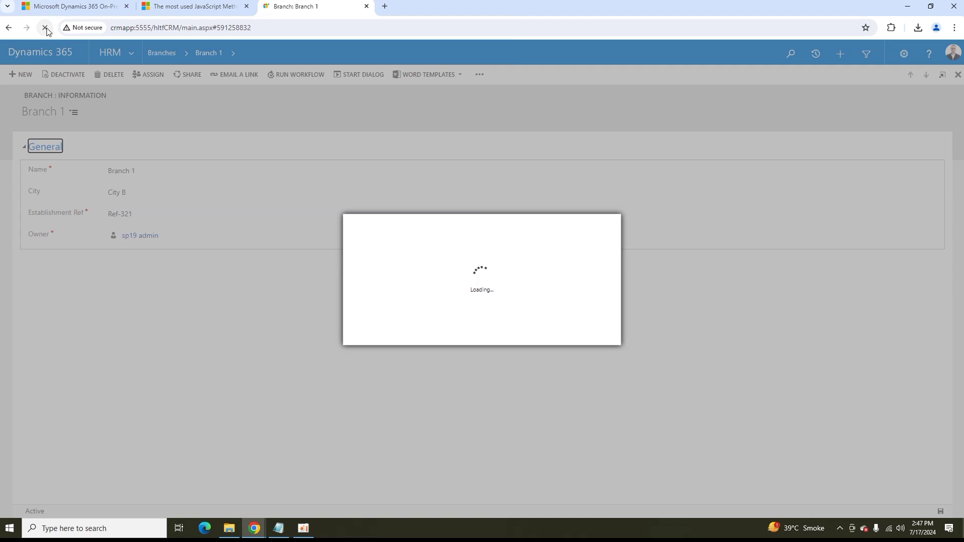
pyautogui.click(45, 28)
pyautogui.click(46, 28)
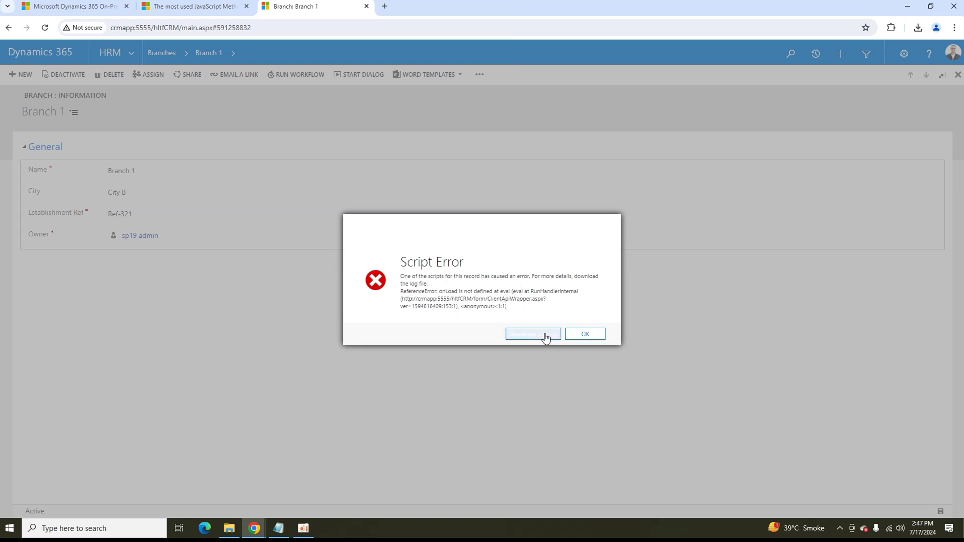
pyautogui.click(587, 334)
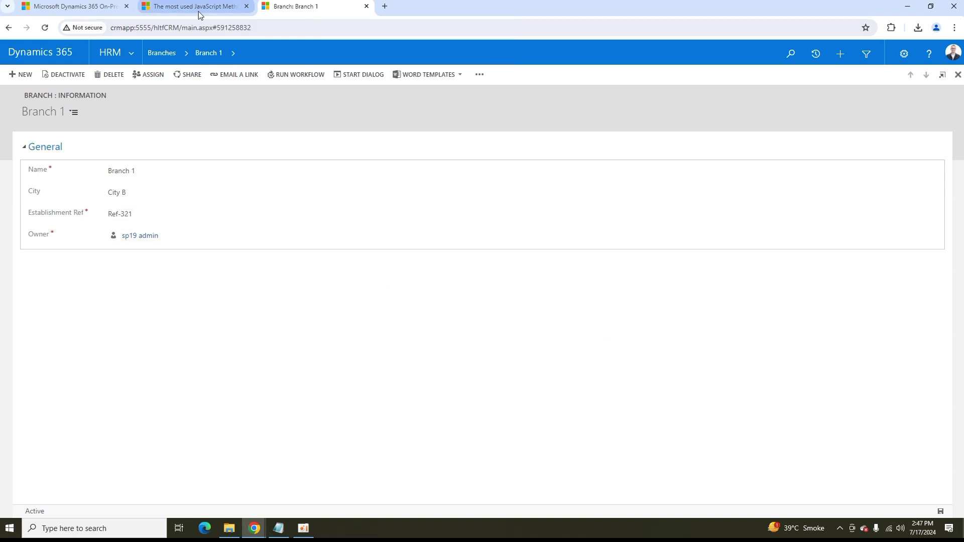
# - Go to Settings > Solutions > Banking, open Branch's Information form, and show its Form Properties
pyautogui.click(133, 59)
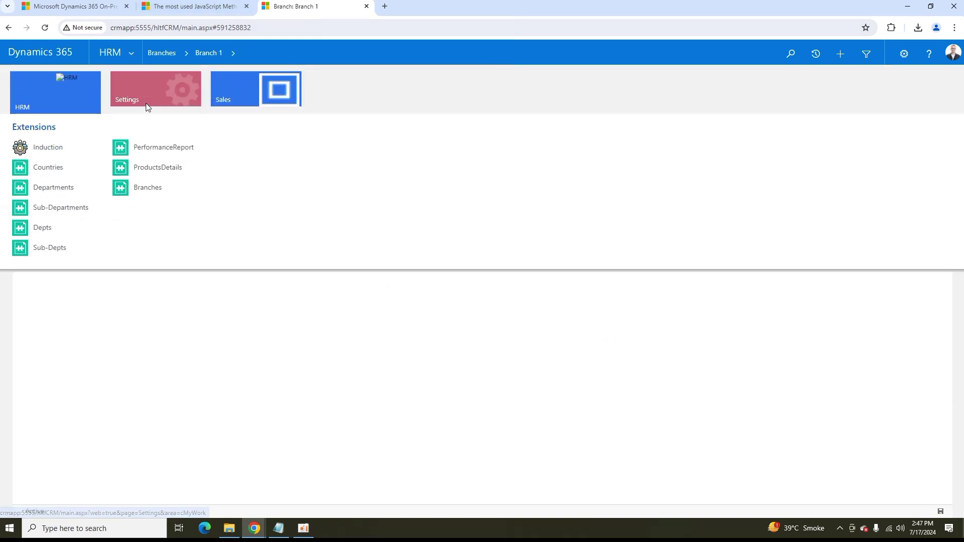
pyautogui.click(151, 95)
pyautogui.click(153, 172)
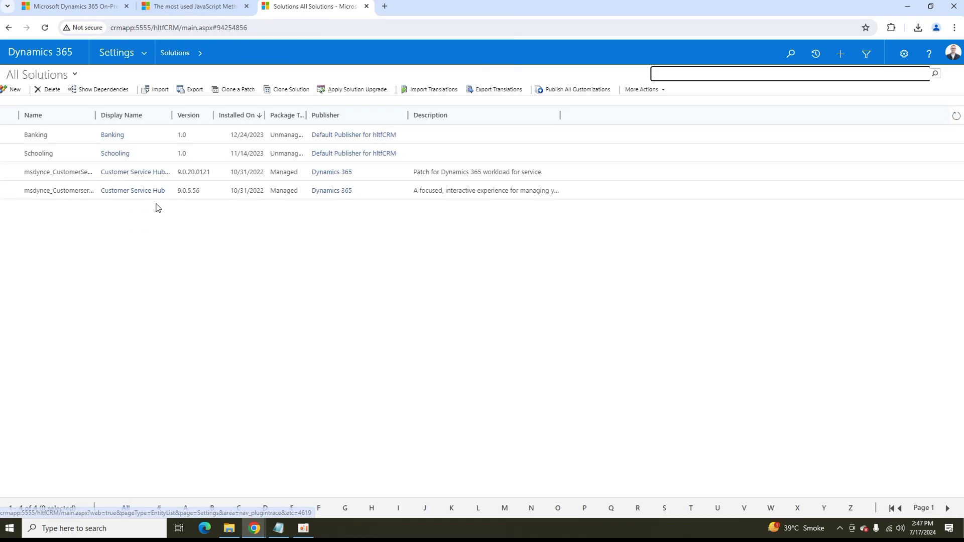
pyautogui.doubleClick(104, 135)
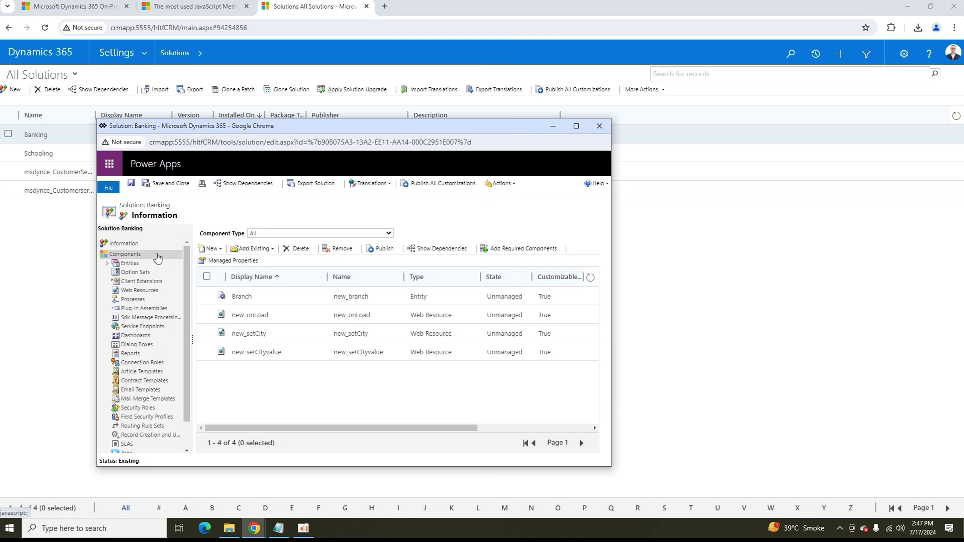
pyautogui.click(127, 263)
pyautogui.click(127, 272)
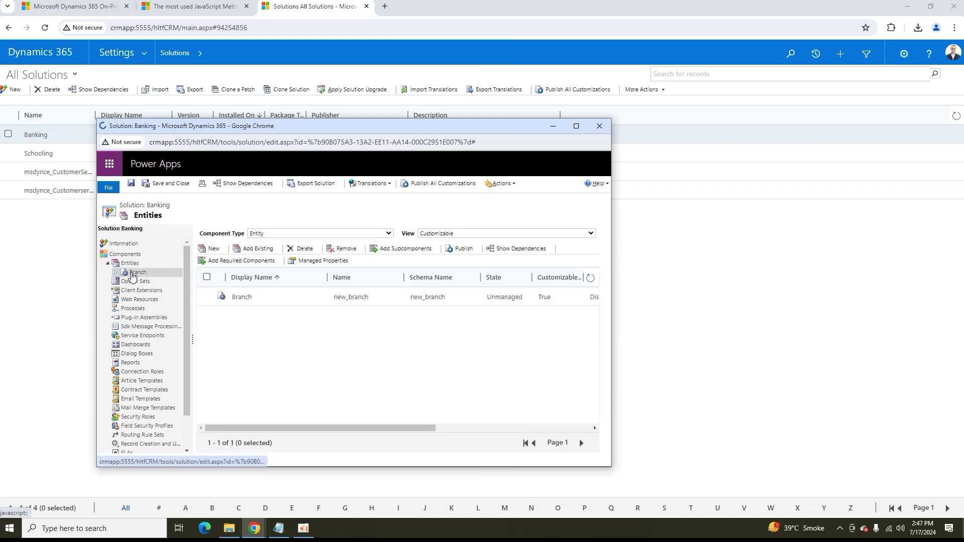
pyautogui.click(147, 282)
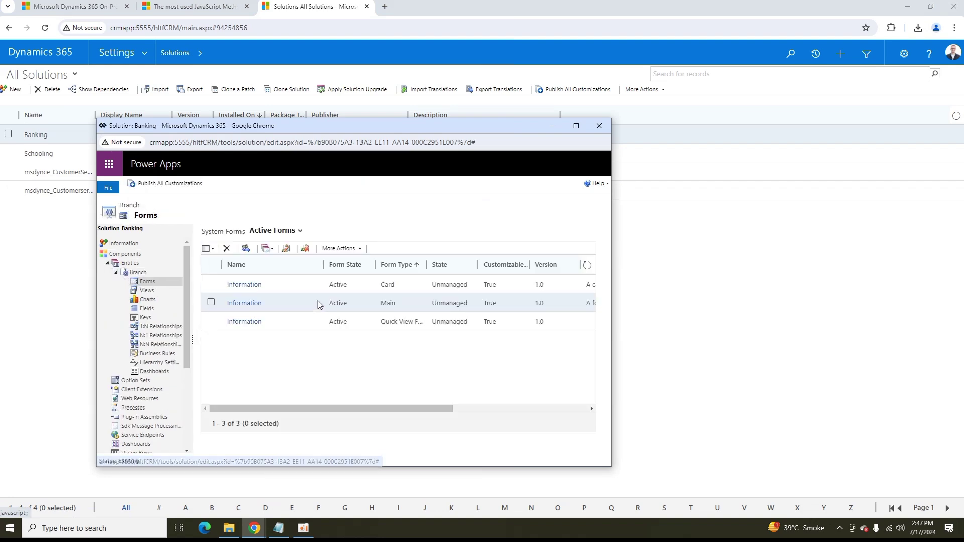
pyautogui.click(246, 305)
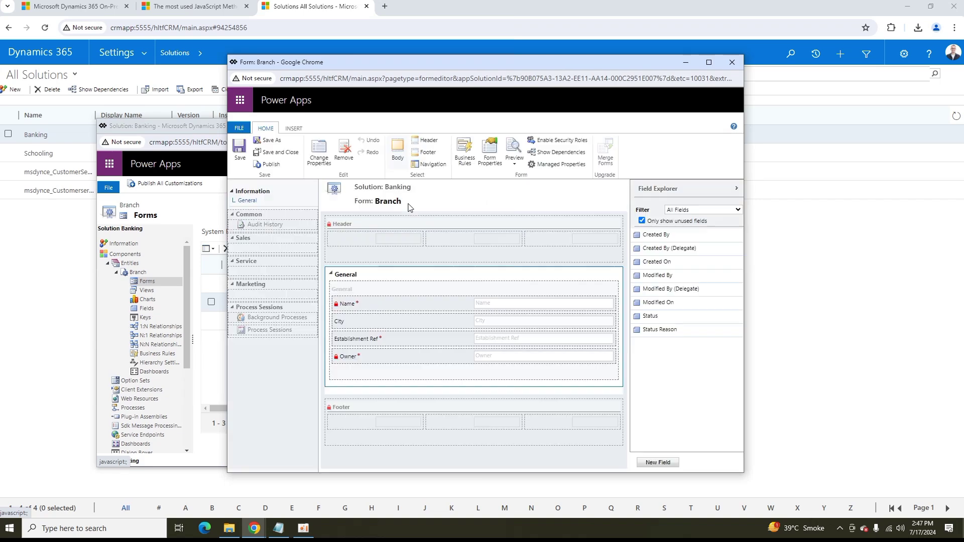
pyautogui.click(494, 157)
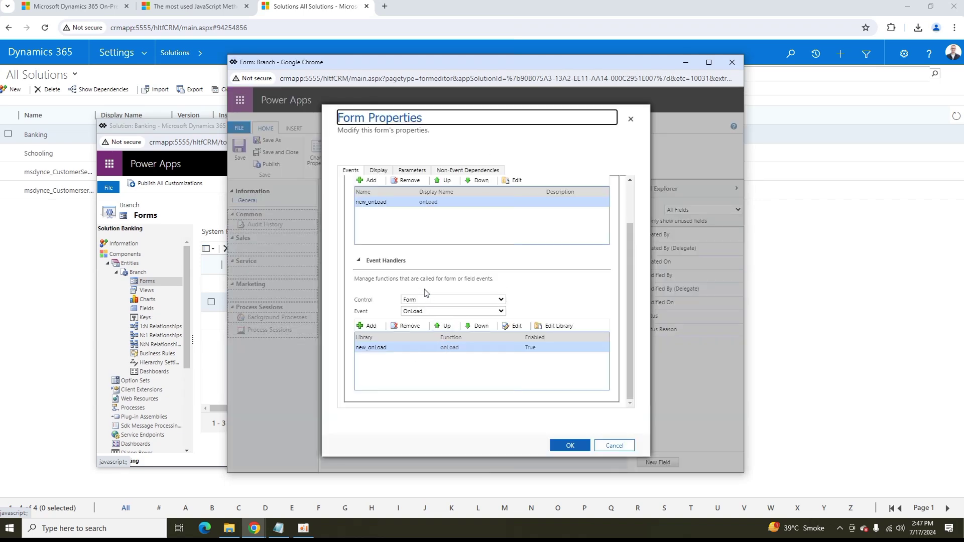
# - Copy the function name 'OnLoad' from the new_onLoad script source
pyautogui.doubleClick(407, 207)
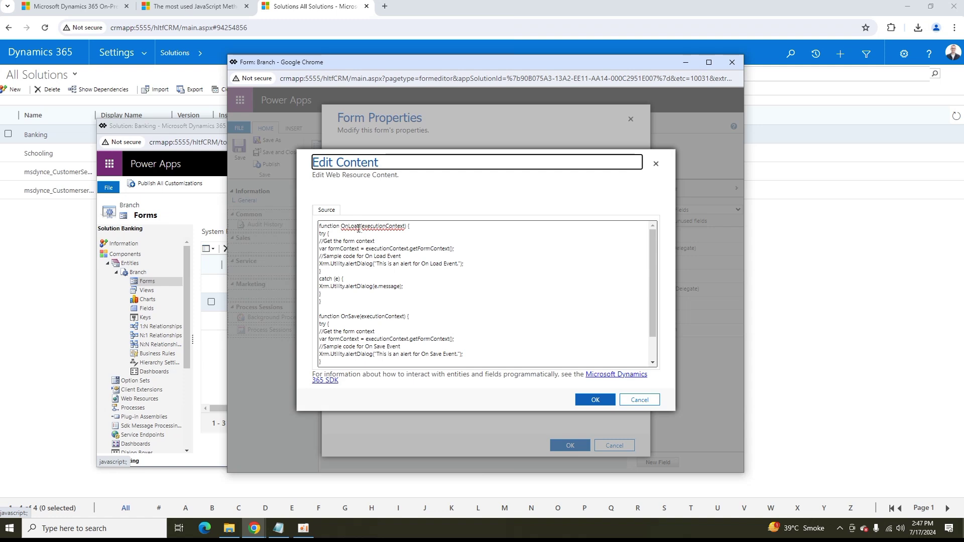
pyautogui.click(362, 227)
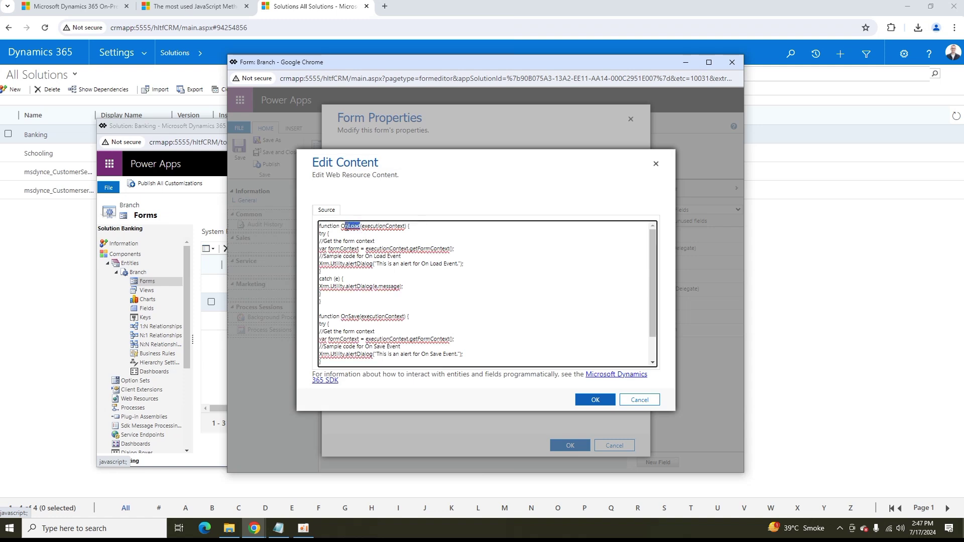
pyautogui.rightClick(347, 229)
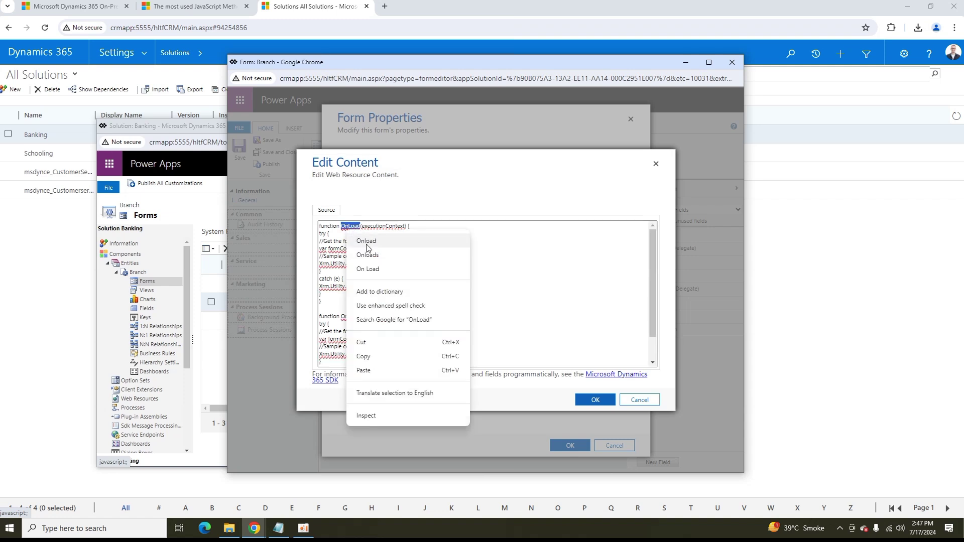
pyautogui.click(386, 356)
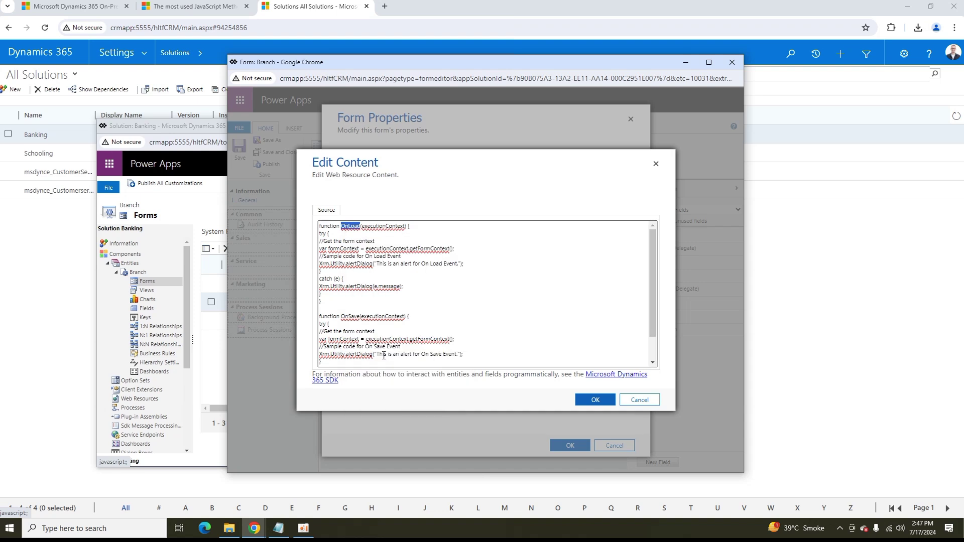
pyautogui.click(591, 401)
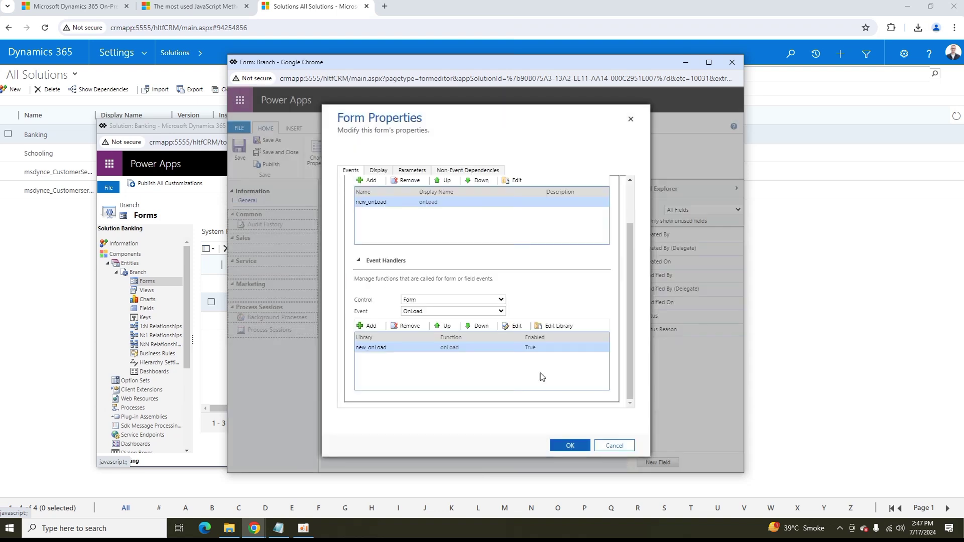
# - Change the OnLoad handler's function to 'OnLoad' and switch the event list to OnSave
pyautogui.doubleClick(424, 349)
pyautogui.doubleClick(432, 261)
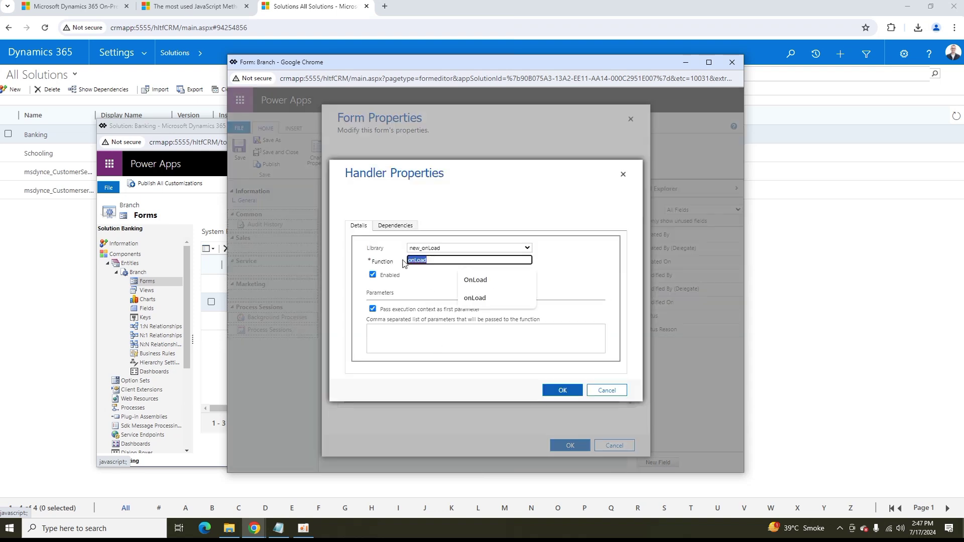
pyautogui.write('OnLoad')
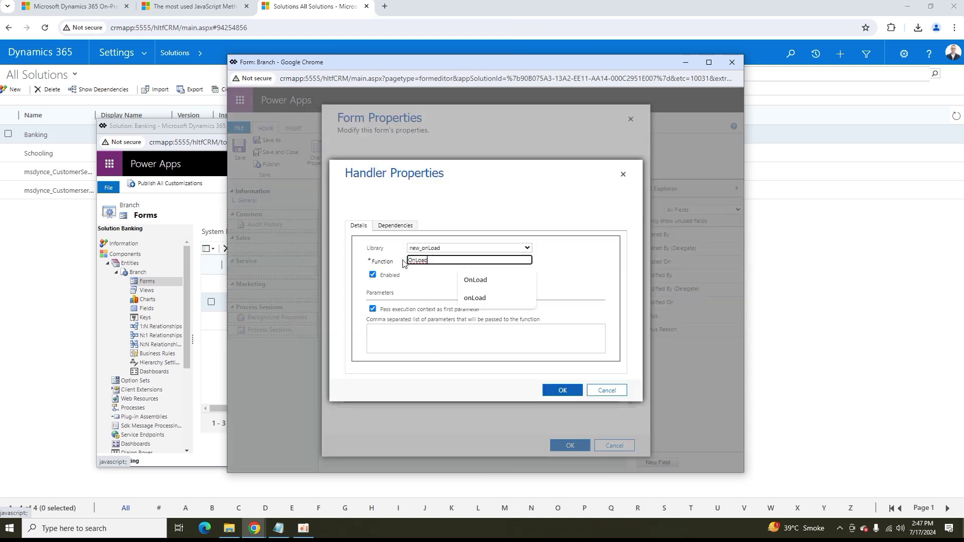
pyautogui.click(567, 395)
pyautogui.click(467, 311)
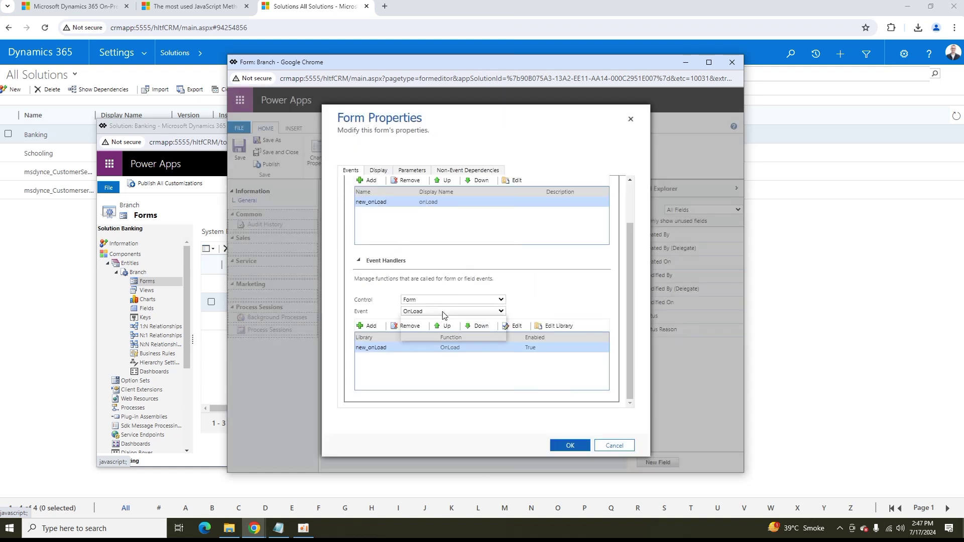
pyautogui.click(426, 326)
# - Copy the function name 'OnSave' from the new_onLoad script source
pyautogui.doubleClick(395, 208)
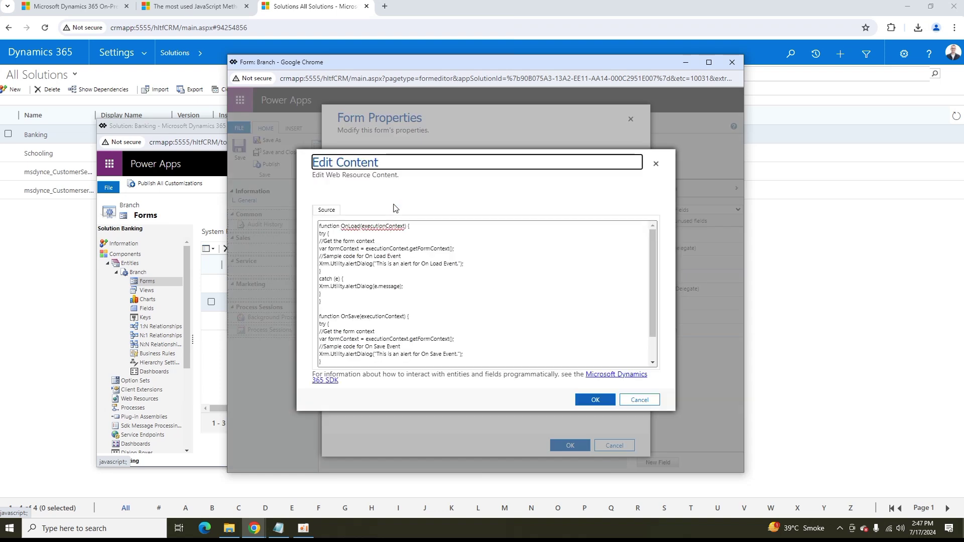
pyautogui.click(361, 313)
pyautogui.doubleClick(352, 316)
pyautogui.rightClick(344, 316)
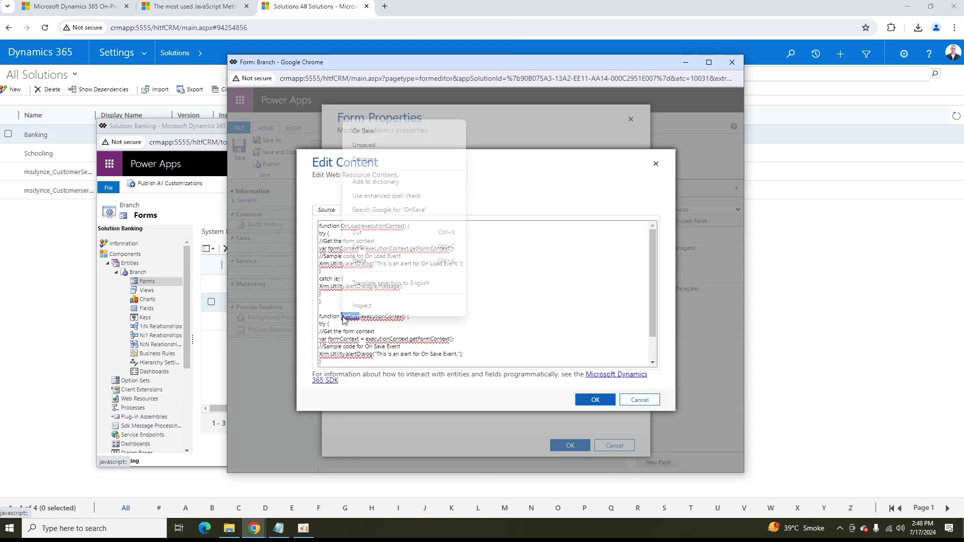
pyautogui.click(374, 246)
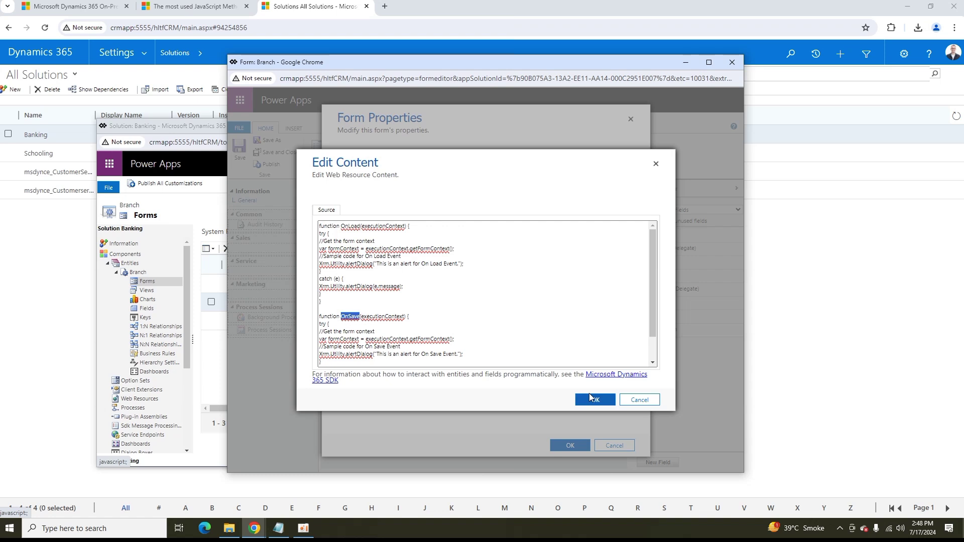
pyautogui.click(578, 400)
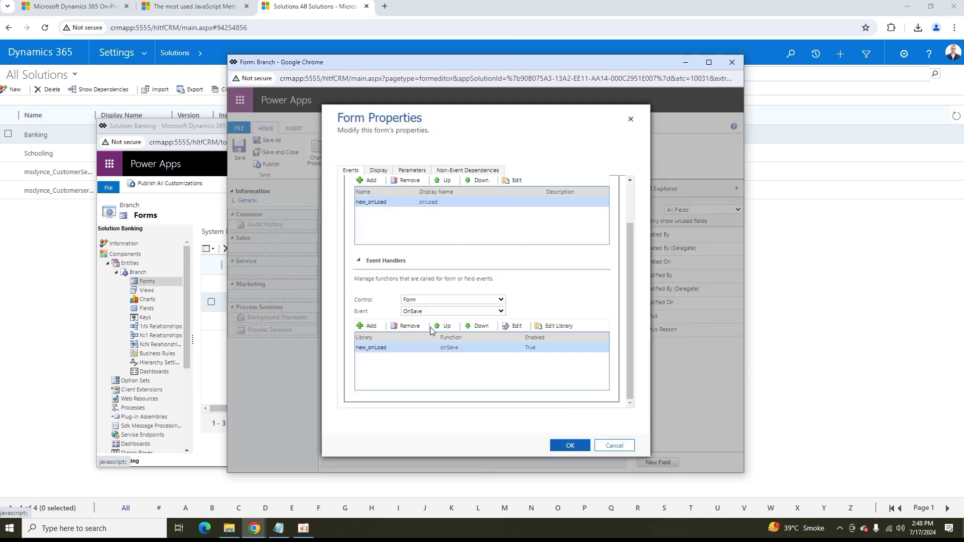
# - Set the OnSave handler's function to 'OnSave' and close Form Properties
pyautogui.click(436, 314)
pyautogui.click(439, 328)
pyautogui.doubleClick(441, 349)
pyautogui.click(417, 260)
pyautogui.doubleClick(414, 260)
pyautogui.write('OnSave')
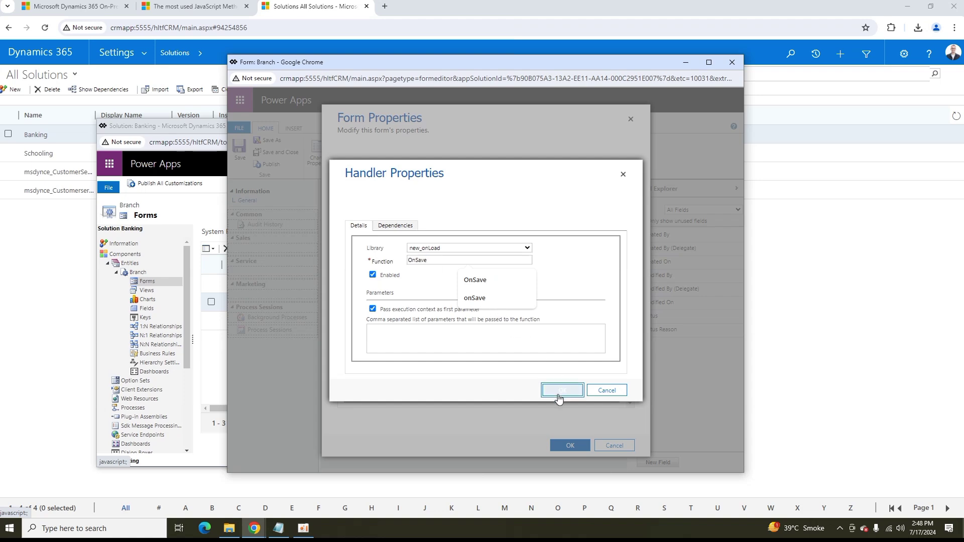
pyautogui.click(561, 391)
pyautogui.click(571, 446)
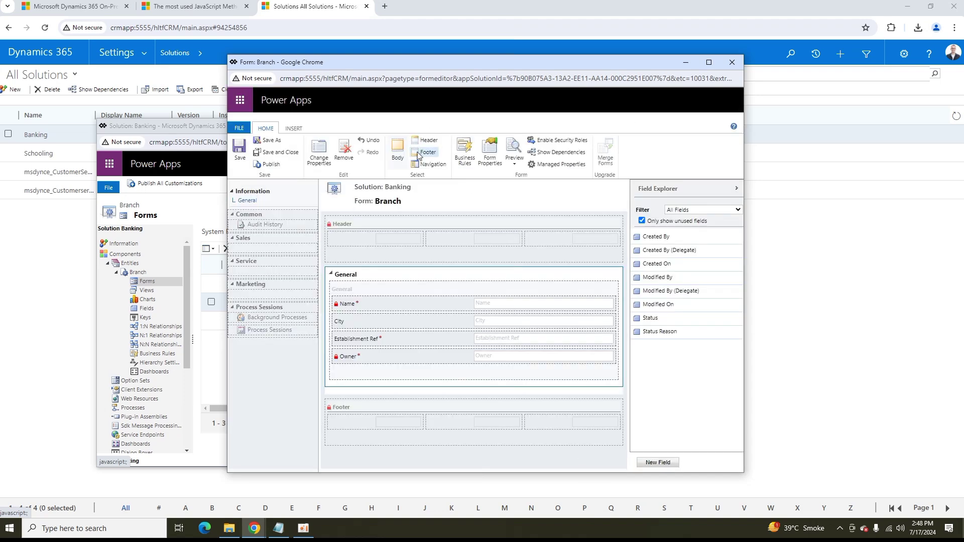
# - Publish the form customizations, then open Branch 1 from the HRM area's Branches list
pyautogui.click(270, 165)
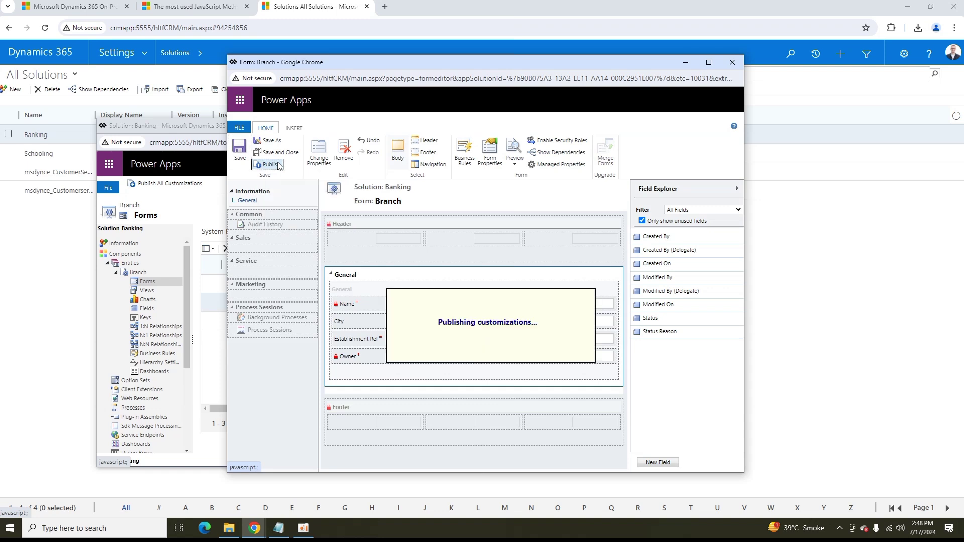
pyautogui.click(288, 26)
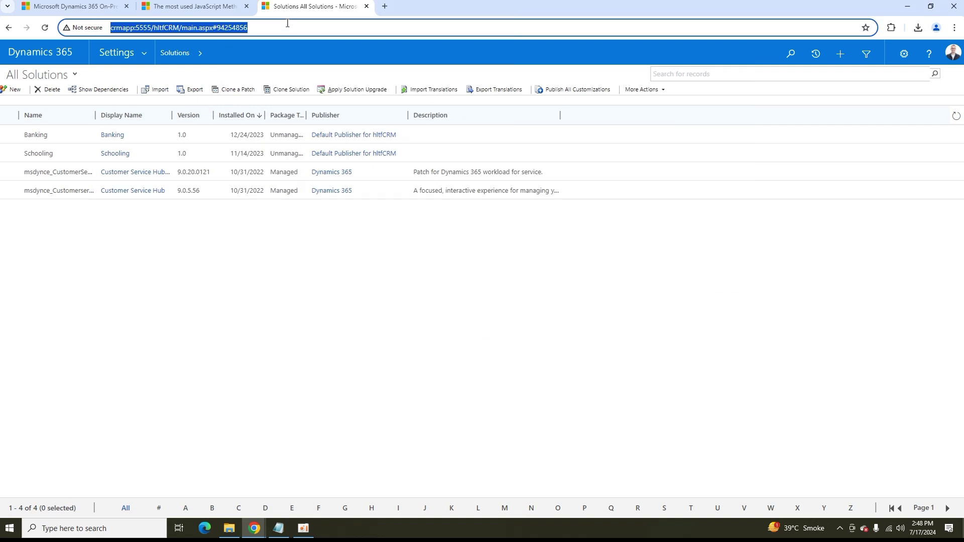
pyautogui.click(144, 53)
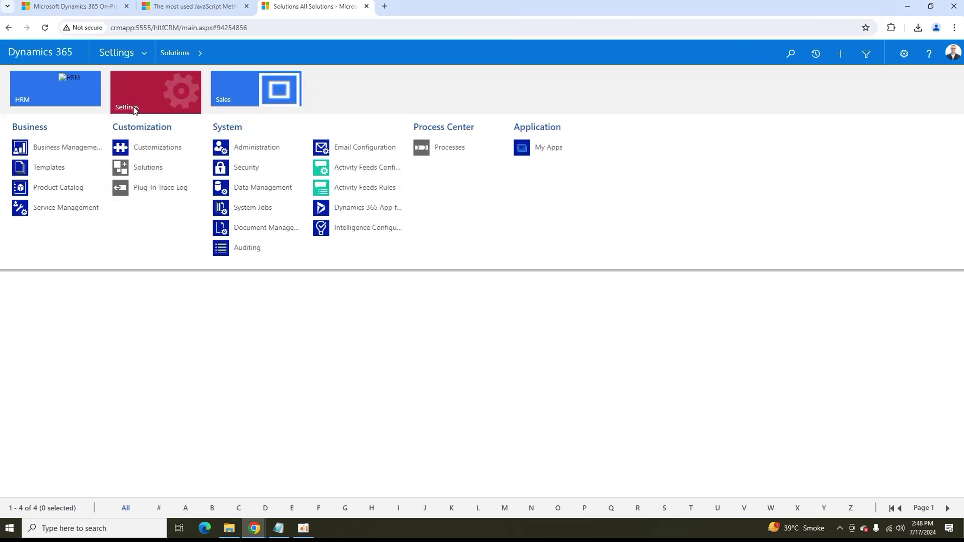
pyautogui.click(77, 92)
pyautogui.click(151, 191)
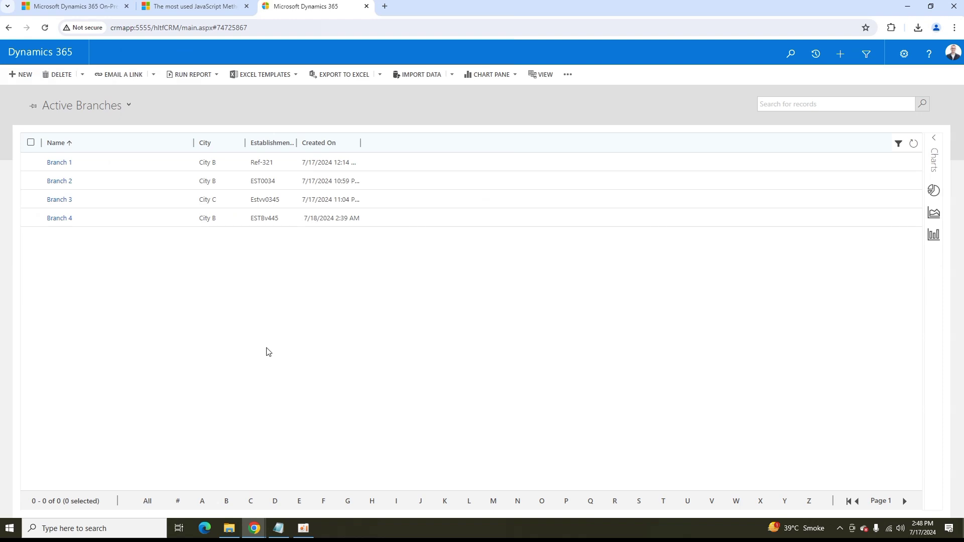
pyautogui.click(60, 162)
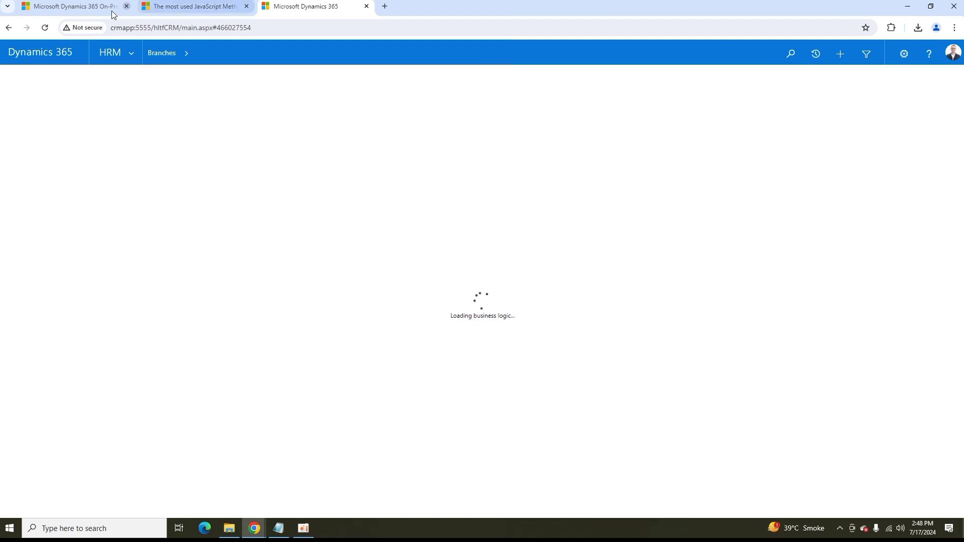
# - Dismiss the 'This is an alert for On Load Event.' dialog once Branch 1 loads
pyautogui.click(45, 27)
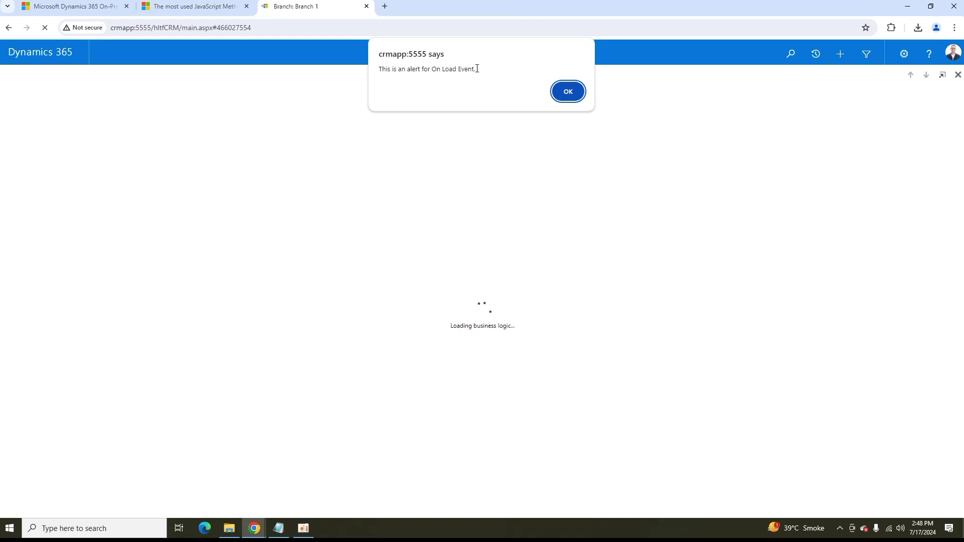
pyautogui.click(576, 95)
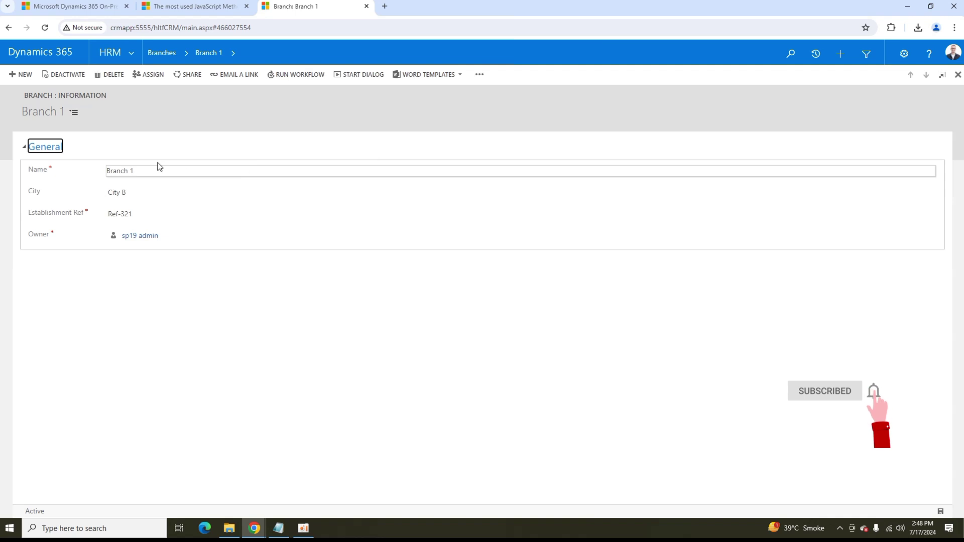
# - Set Branch 1's City to City C, save the record, and dismiss the On Save Event alert
pyautogui.click(139, 193)
pyautogui.click(131, 215)
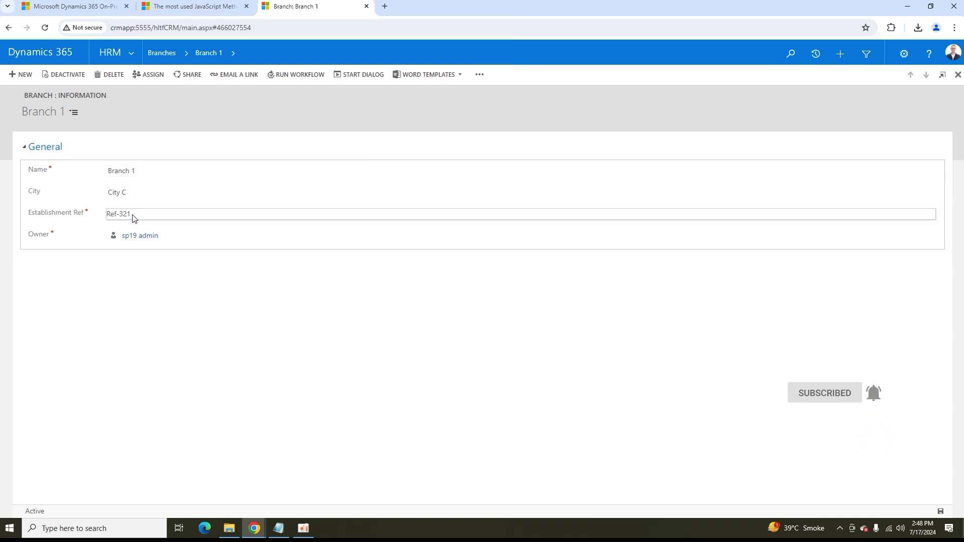
pyautogui.click(941, 512)
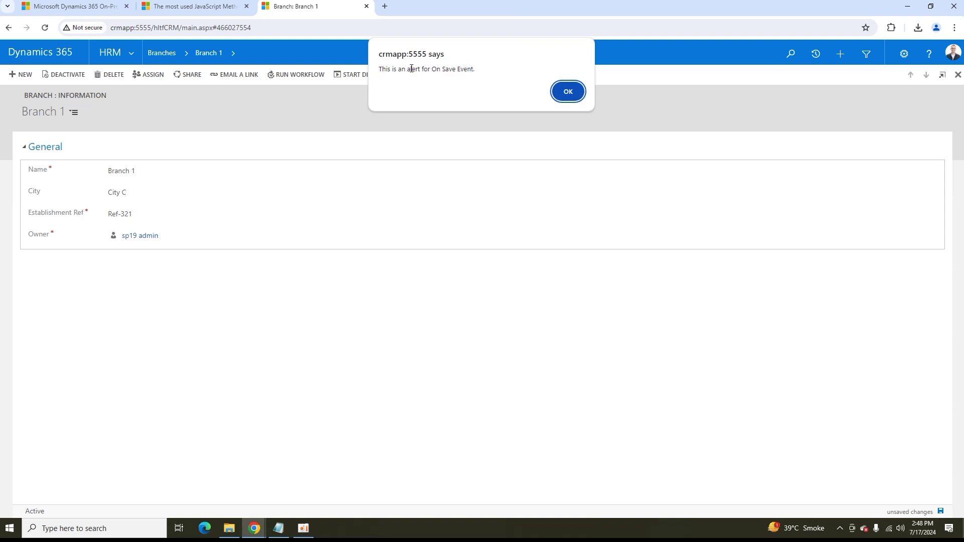
pyautogui.click(566, 92)
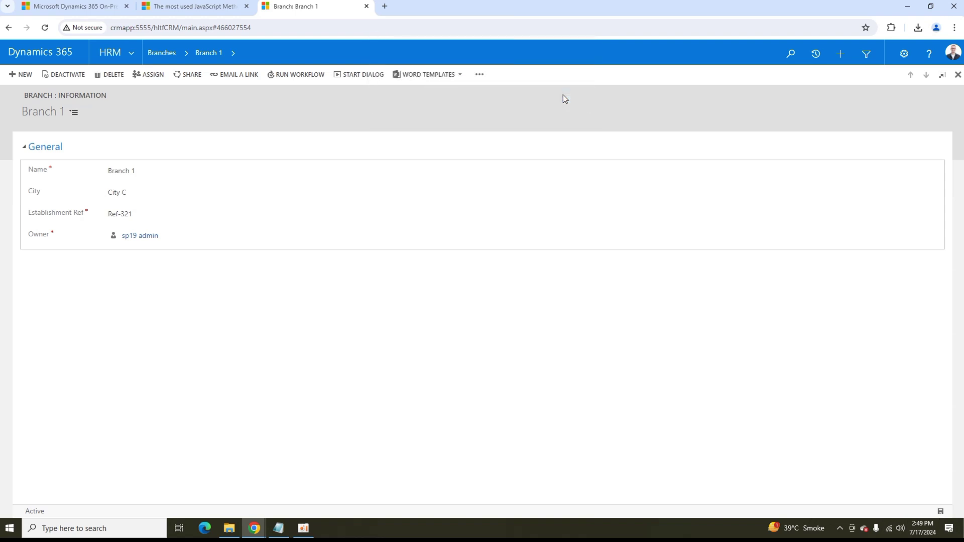